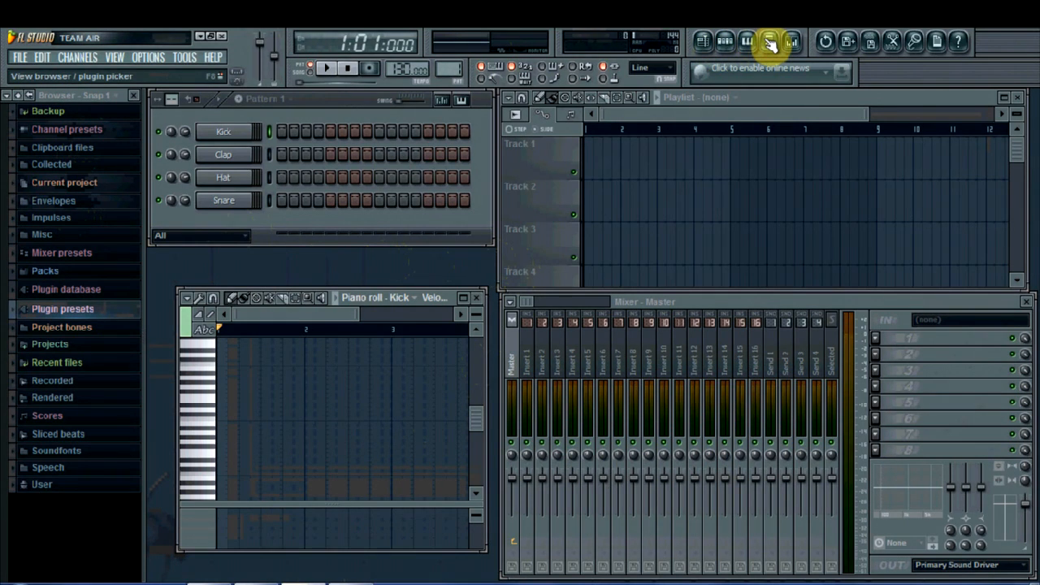
Toggle the browser's visibility and look into its Recorded and Plugin database folders.
click(770, 43)
click(769, 43)
click(769, 43)
click(769, 43)
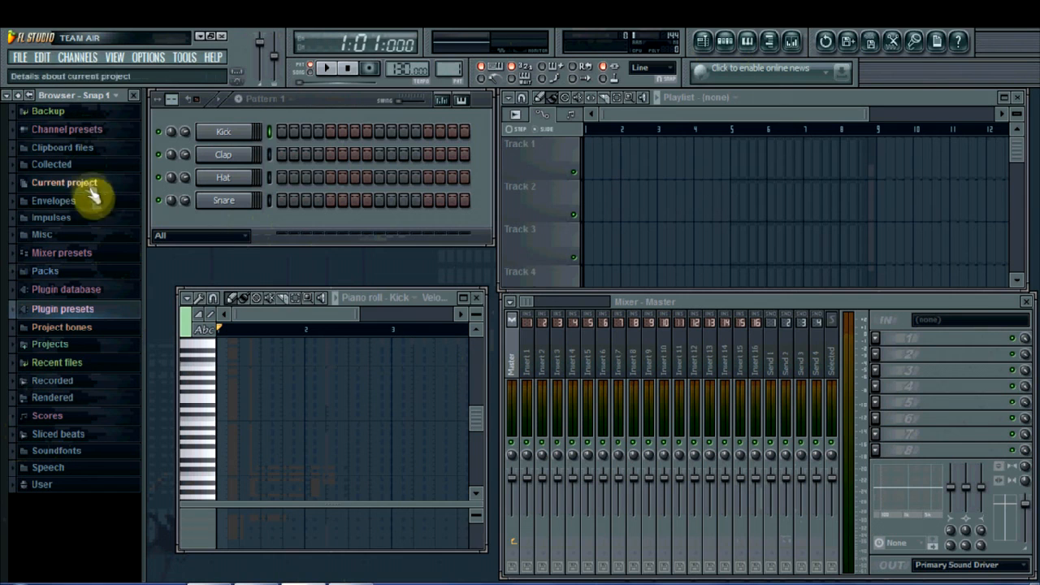
click(89, 386)
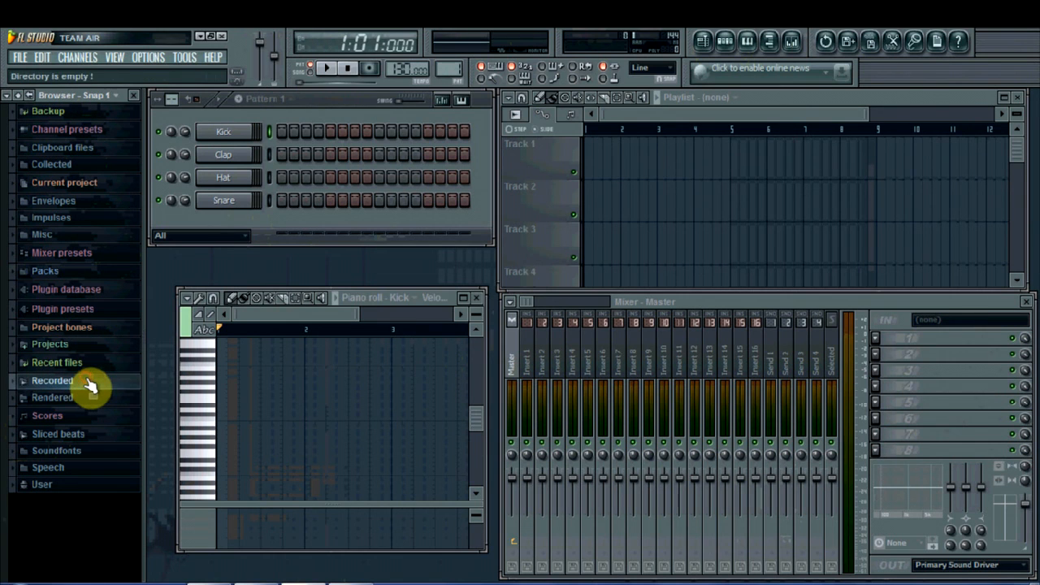
click(70, 298)
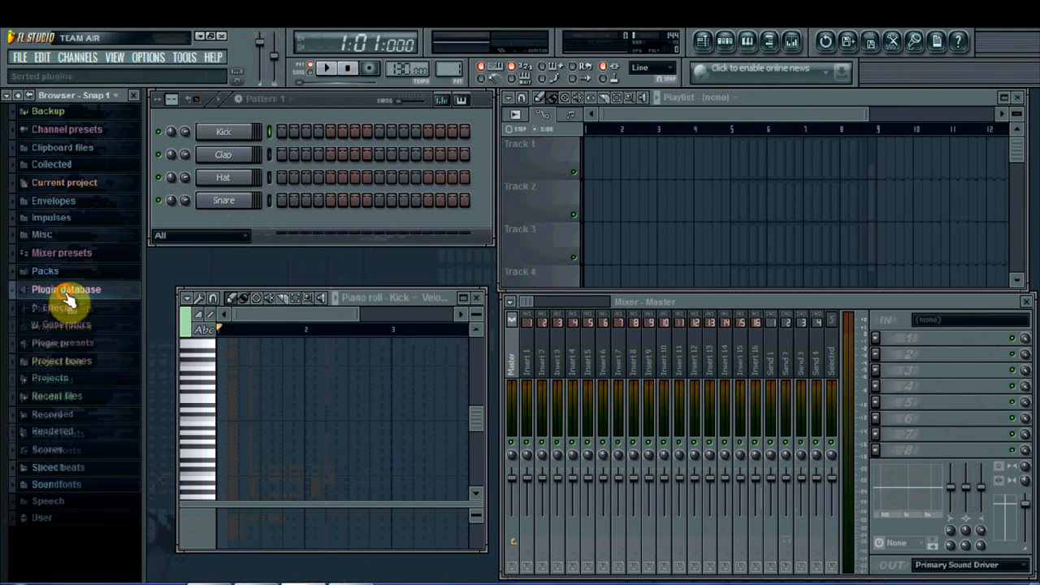
click(70, 294)
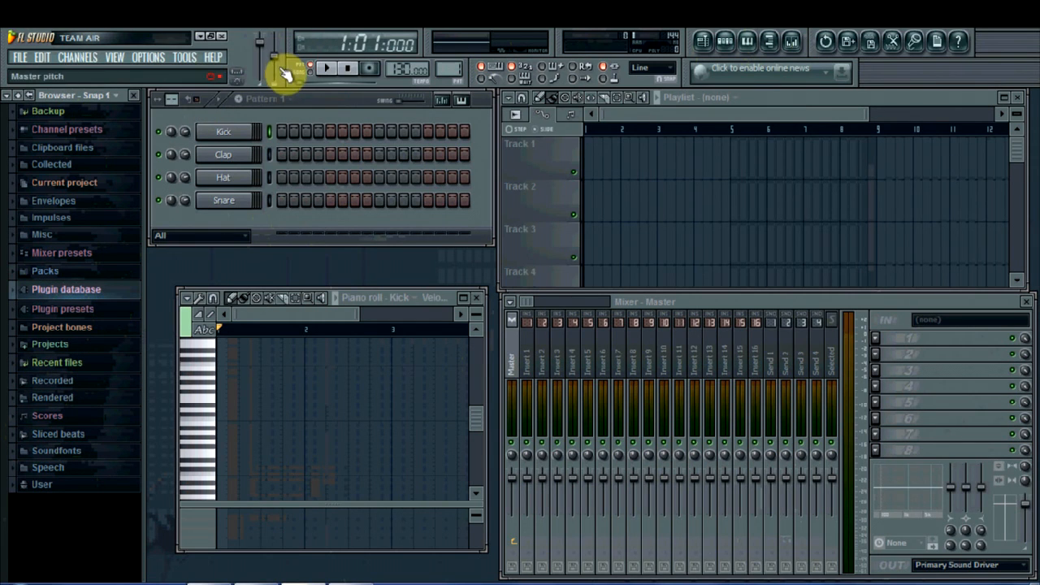
Add a 3x Osc channel to the project and close its channel settings.
click(78, 58)
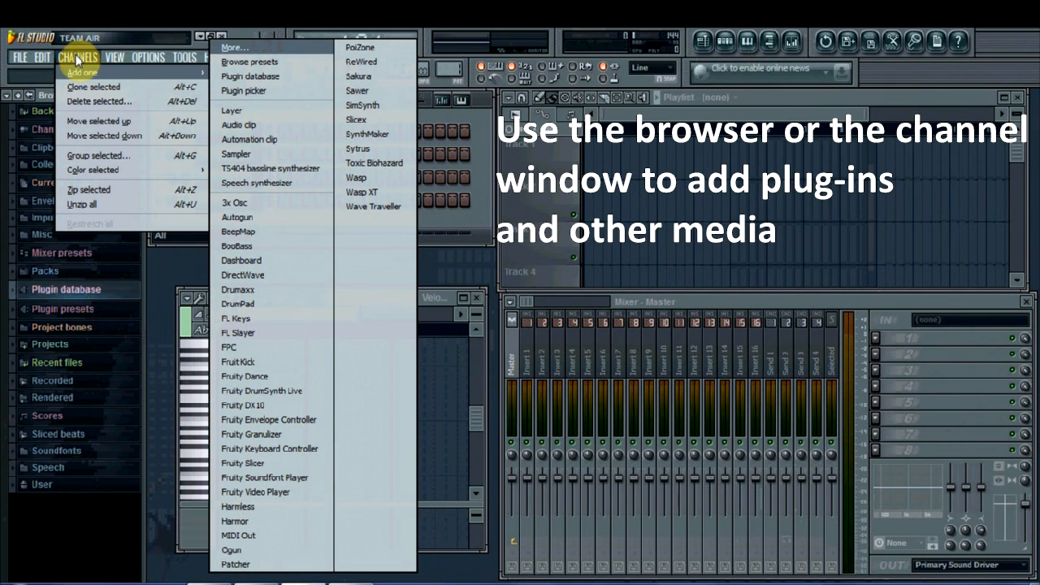
click(251, 203)
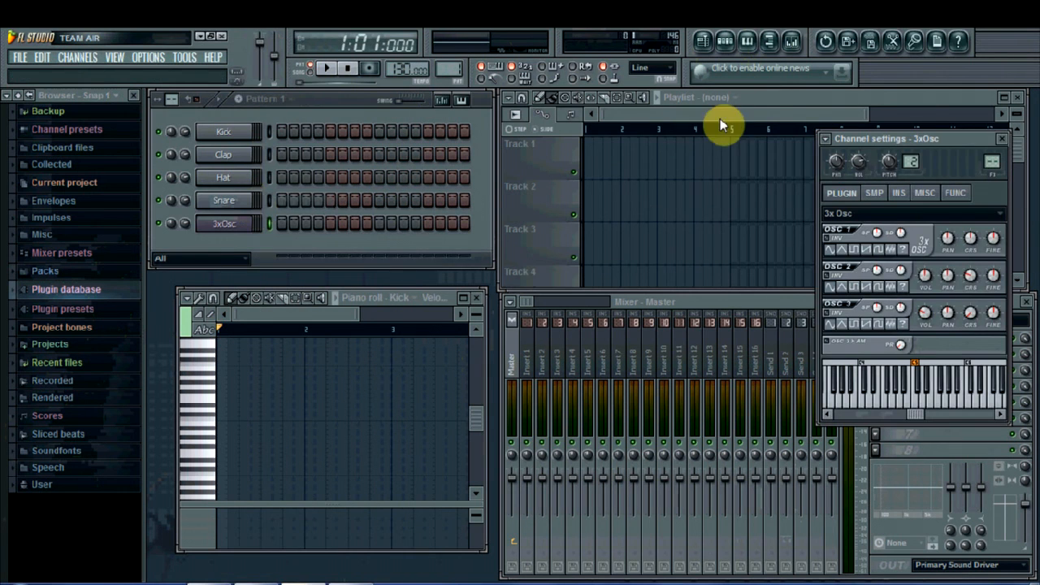
click(997, 140)
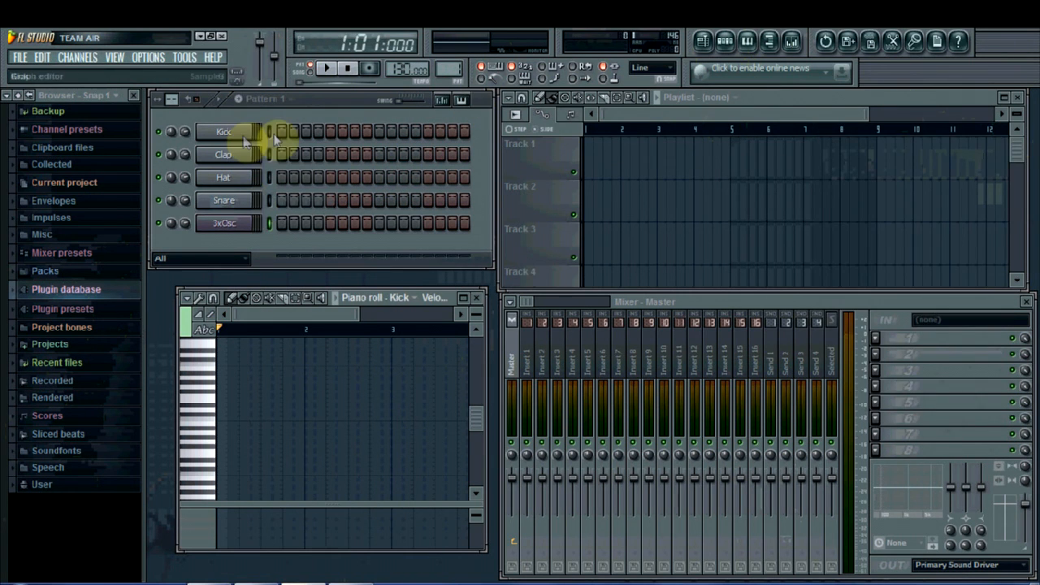
click(311, 114)
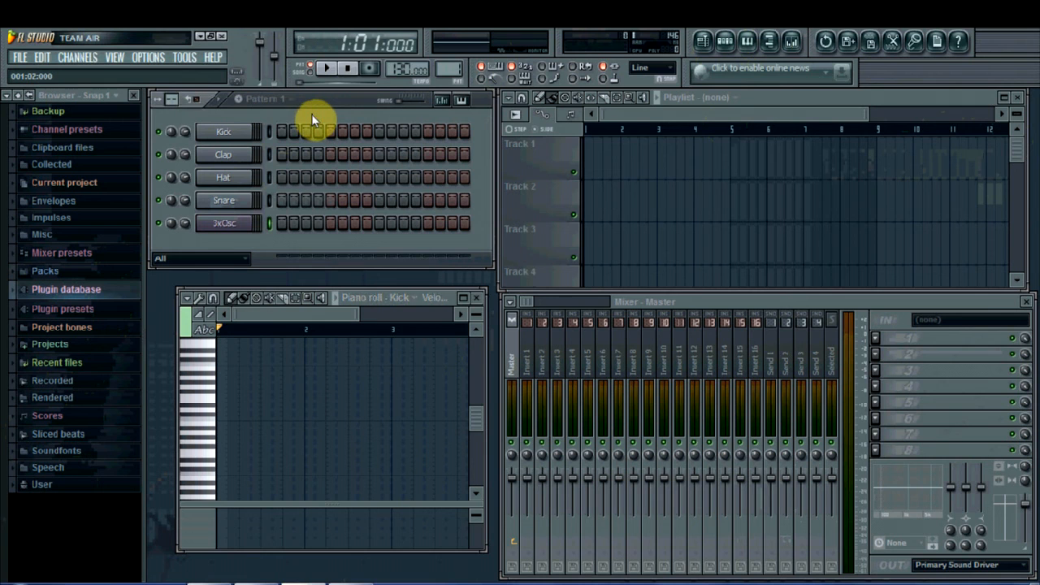
drag(332, 120, 333, 121)
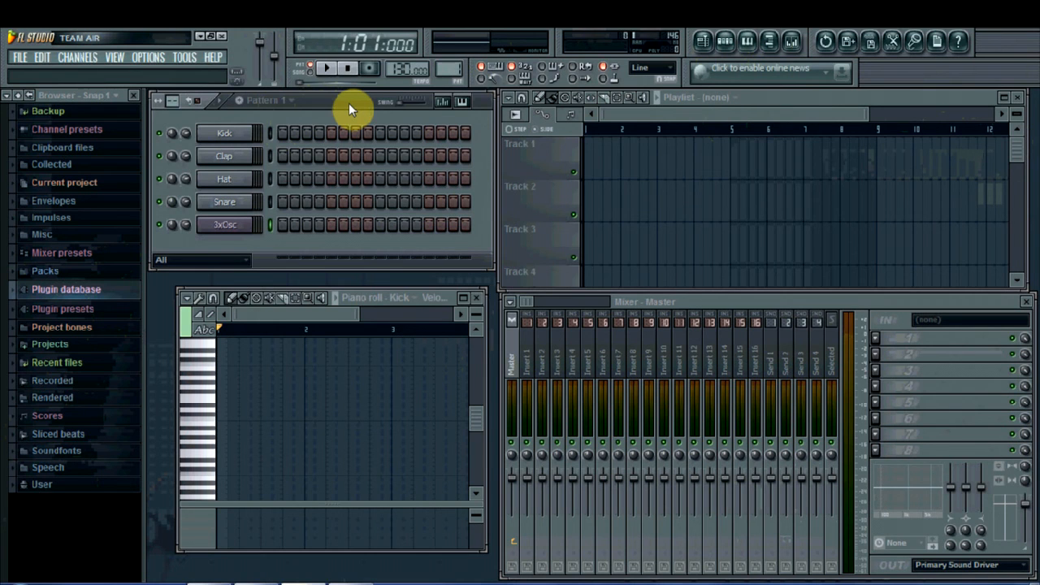
Place Kick hits on steps 1, 5, 9 and 13 of Pattern 1 and play the pattern back.
click(283, 133)
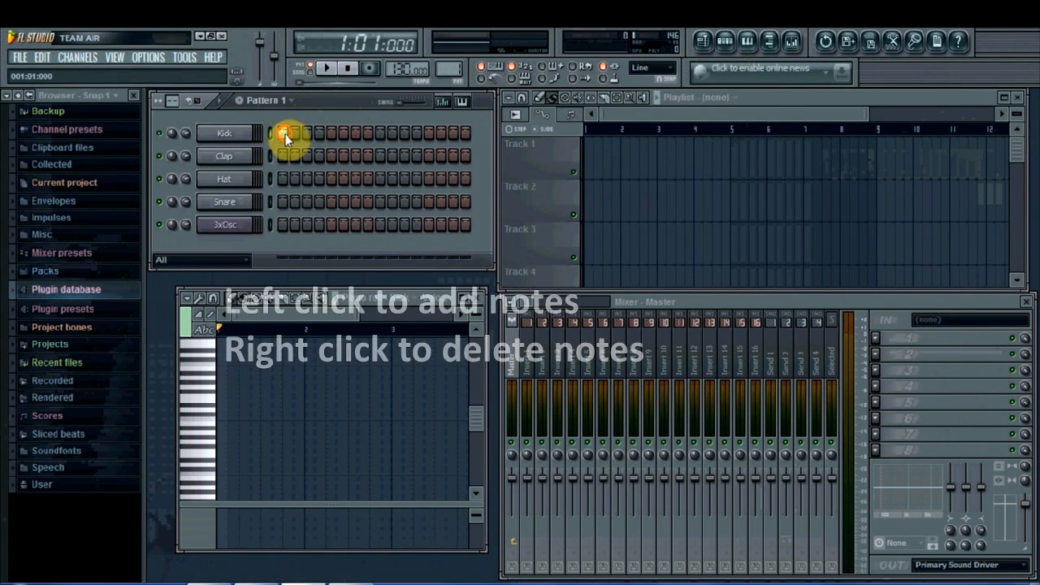
click(379, 133)
click(428, 132)
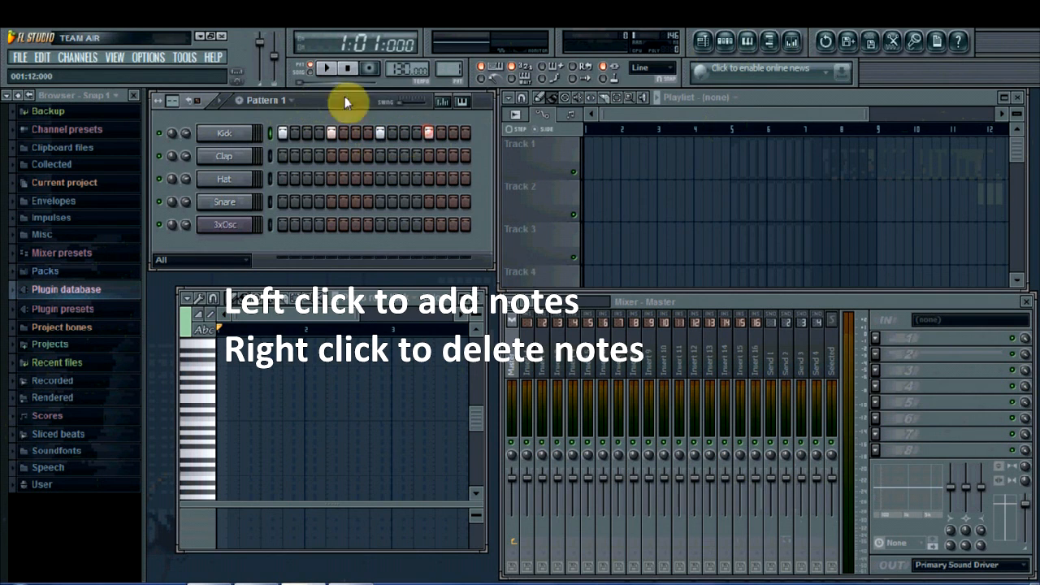
click(326, 69)
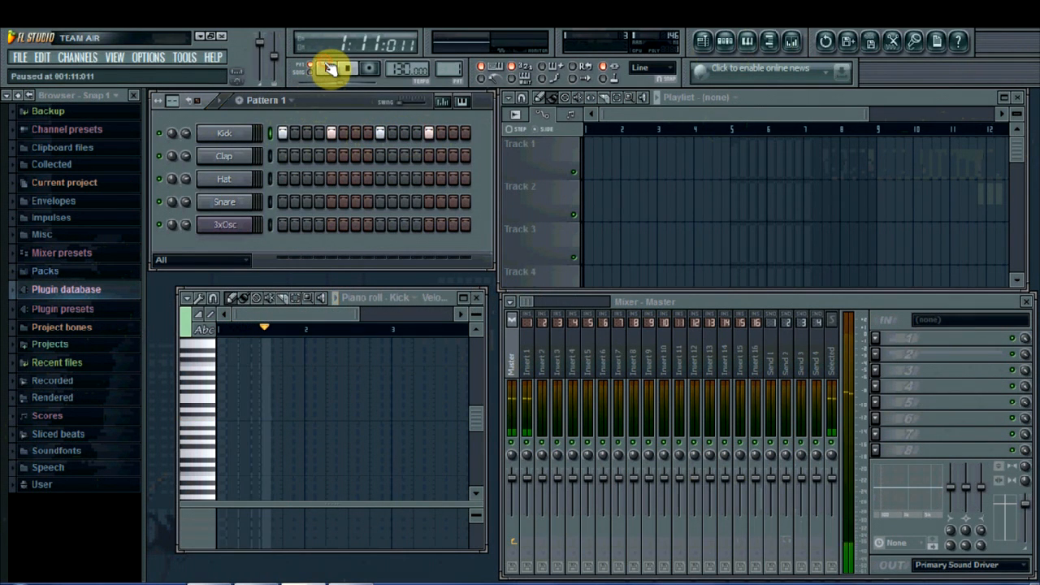
Remove all the Kick hits from Pattern 1.
click(271, 225)
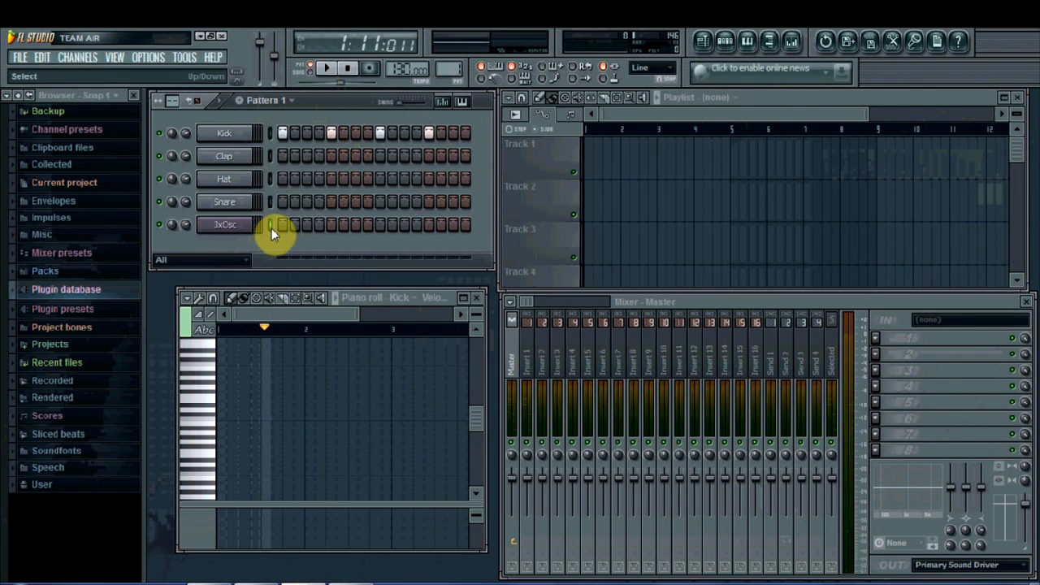
key(ctrl+z)
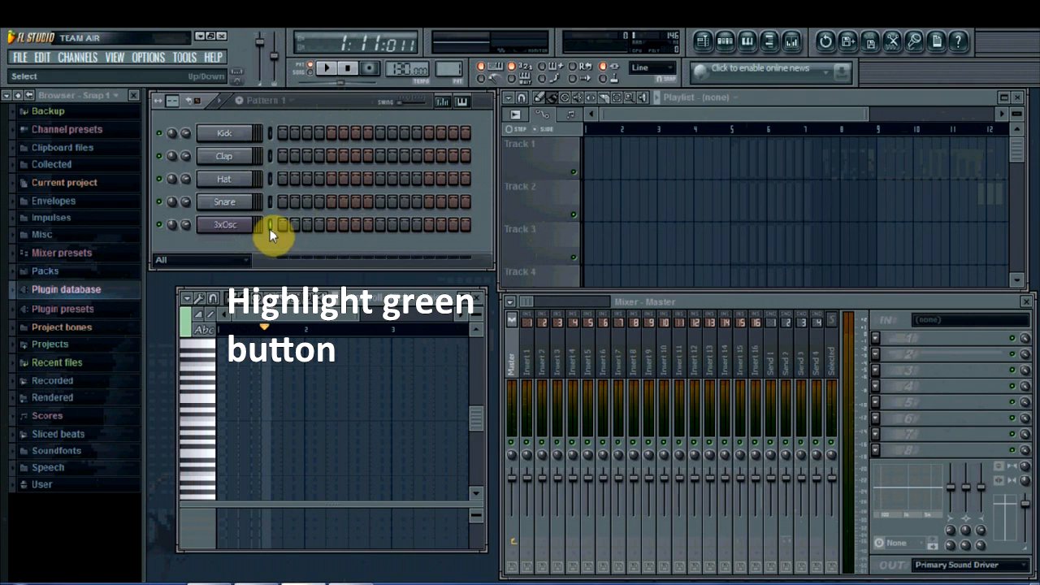
Select the 3xOsc channel and show its piano roll maximized.
click(270, 224)
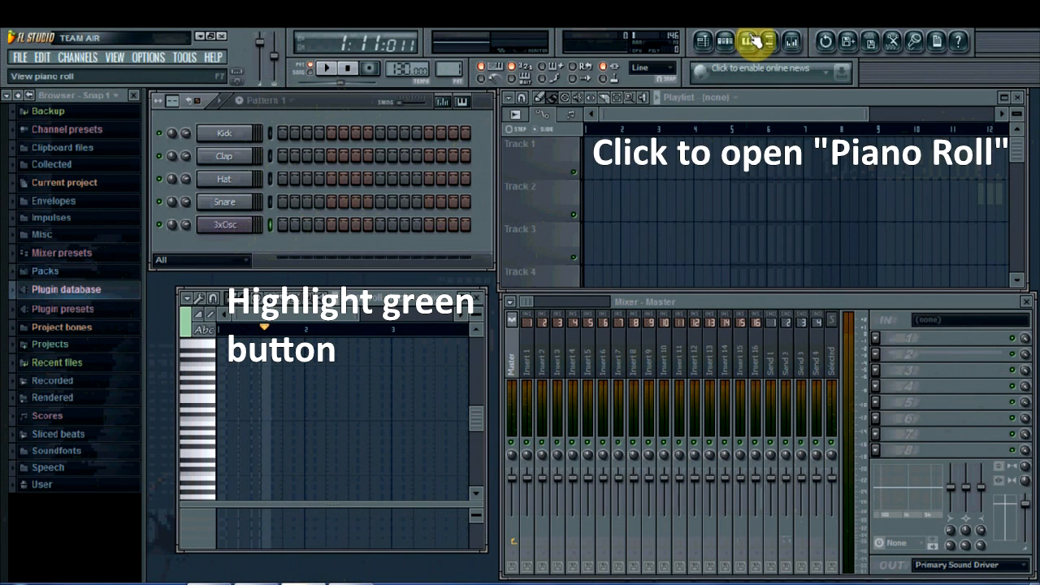
click(752, 41)
click(752, 40)
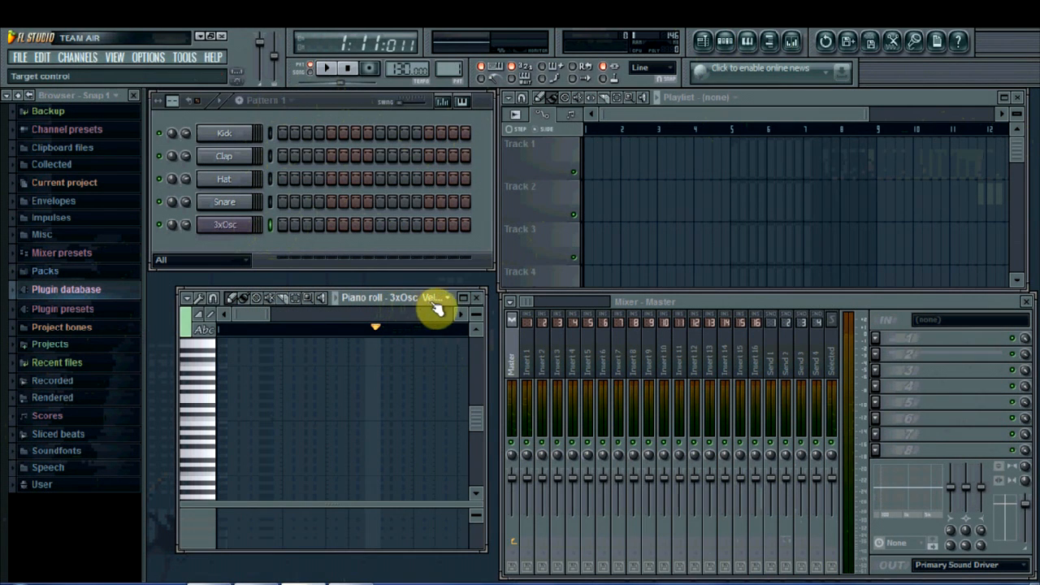
click(462, 298)
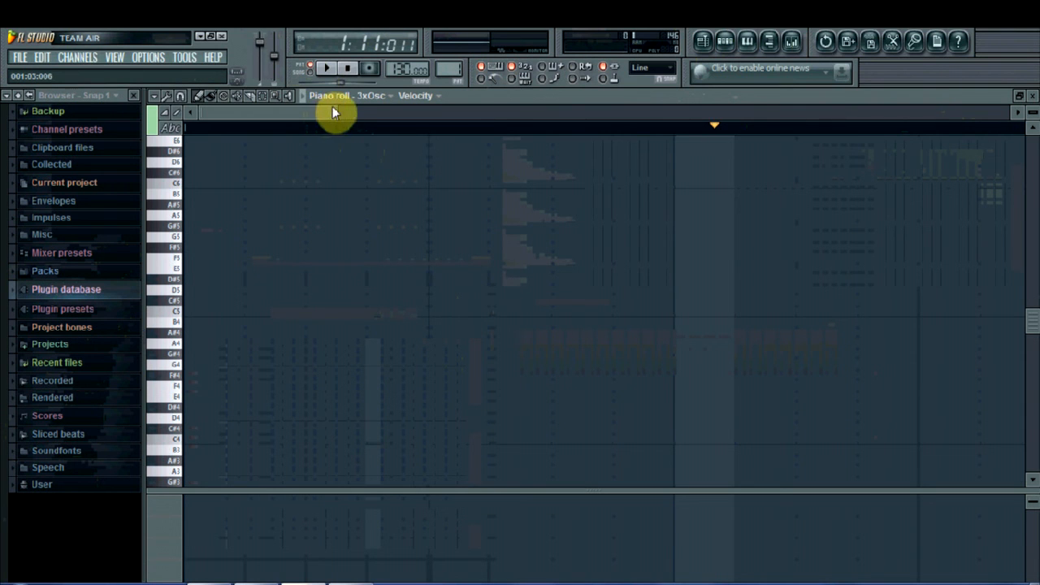
Draw an eight-note melody in bar 1 of the 3xOsc piano roll: C5, F#4, C5, F5, D5, B4, A#4, D#5.
mouse_move(334, 107)
mouse_down()
mouse_move(541, 116)
mouse_move(585, 133)
mouse_move(581, 122)
mouse_up()
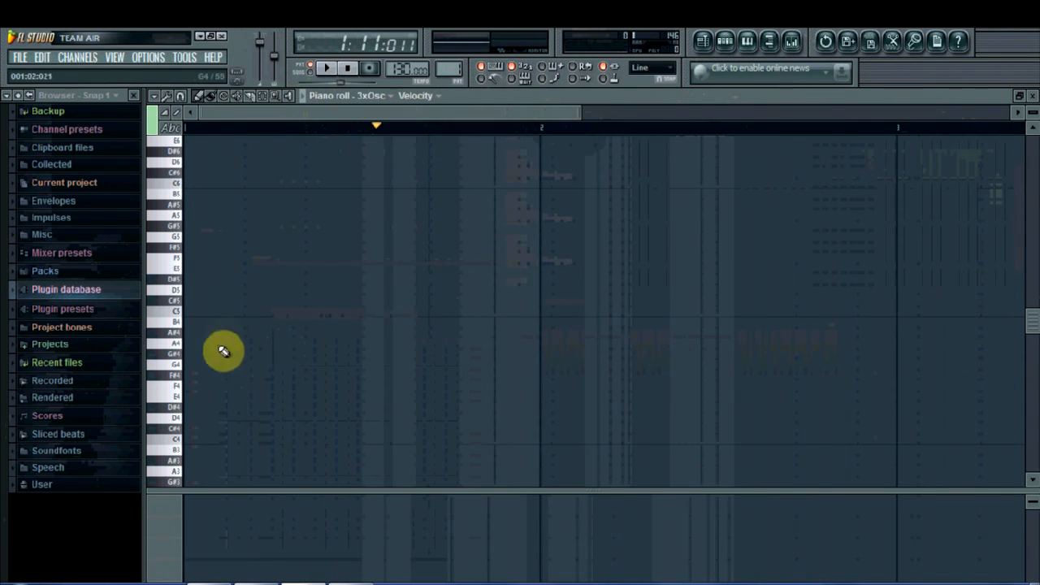
click(191, 311)
click(234, 374)
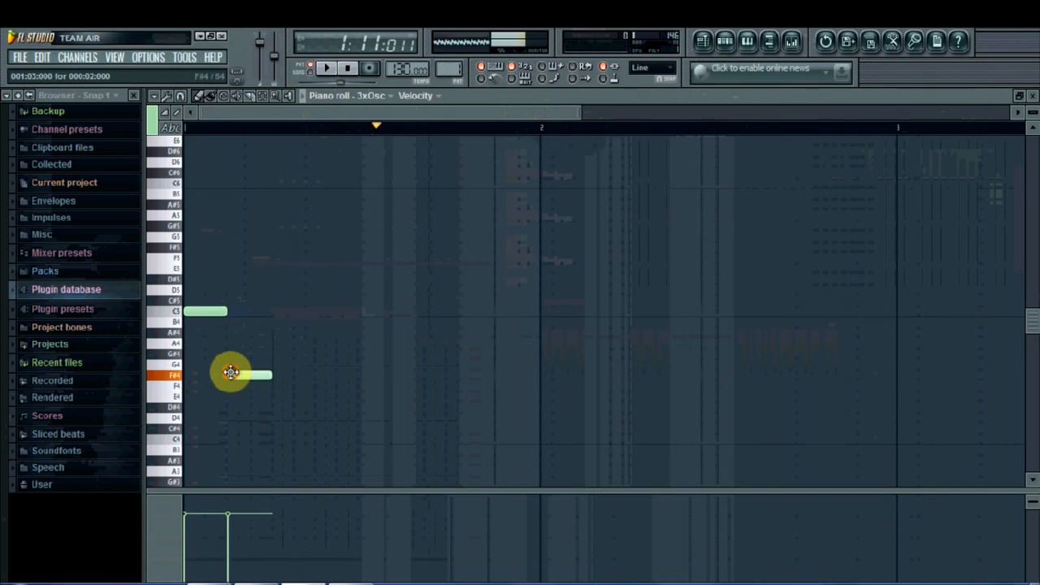
click(277, 311)
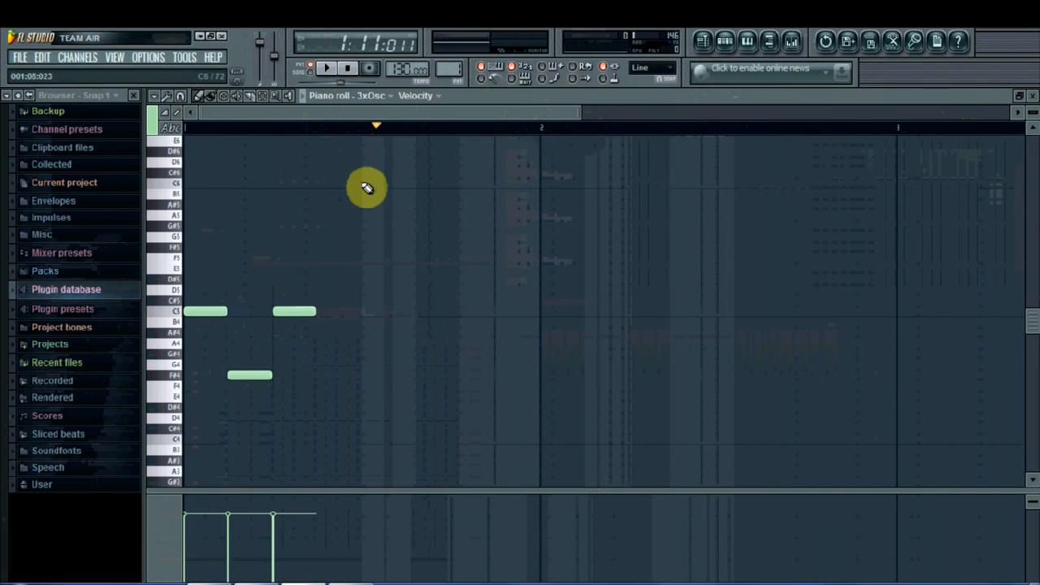
click(187, 127)
mouse_move(314, 310)
mouse_down()
mouse_move(333, 309)
mouse_move(317, 311)
mouse_up()
click(320, 257)
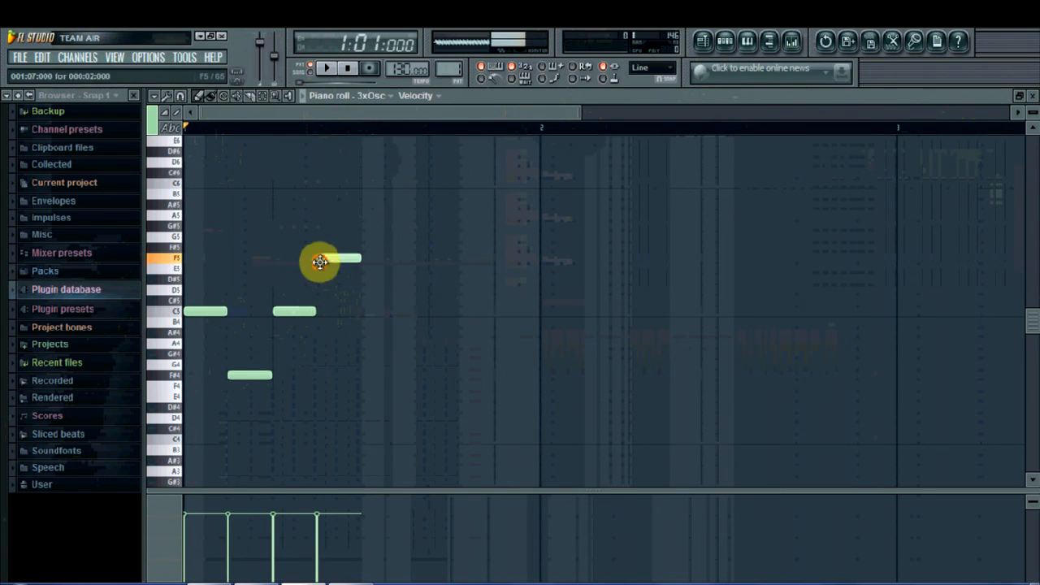
click(362, 290)
click(386, 322)
click(431, 332)
click(475, 278)
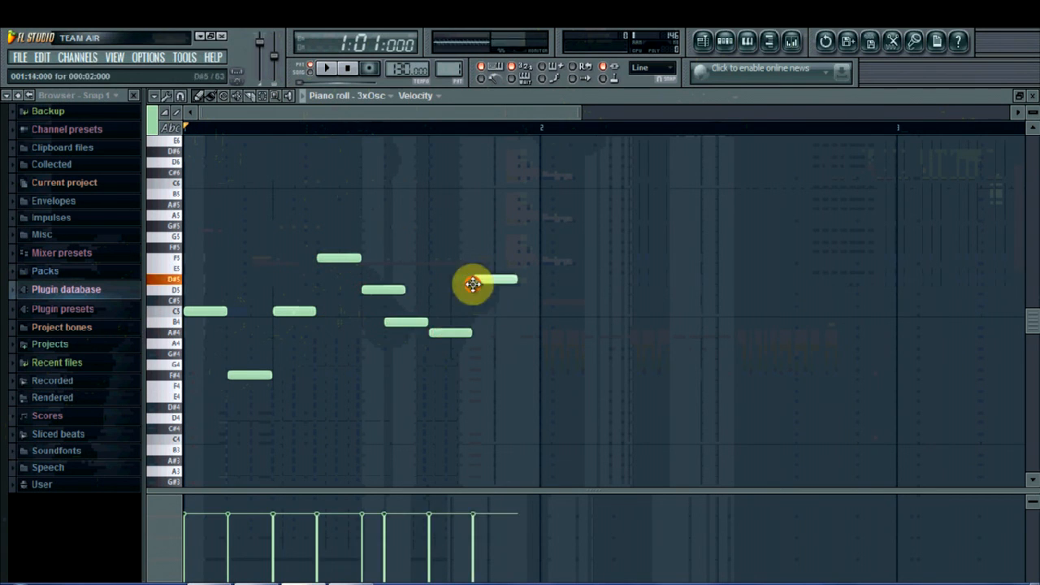
Lower the melody's F5 note to E5.
click(339, 258)
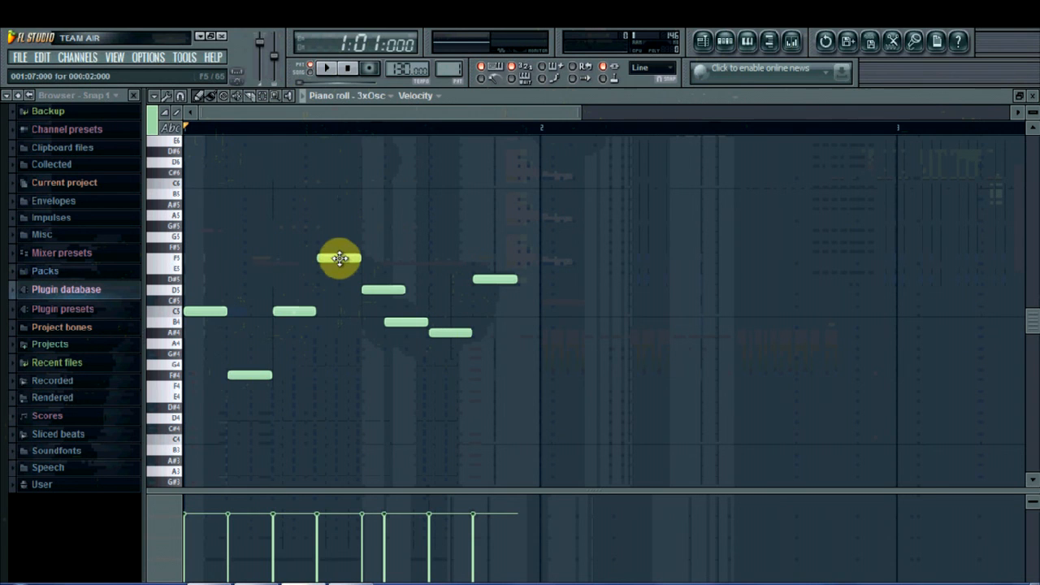
drag(340, 258, 359, 270)
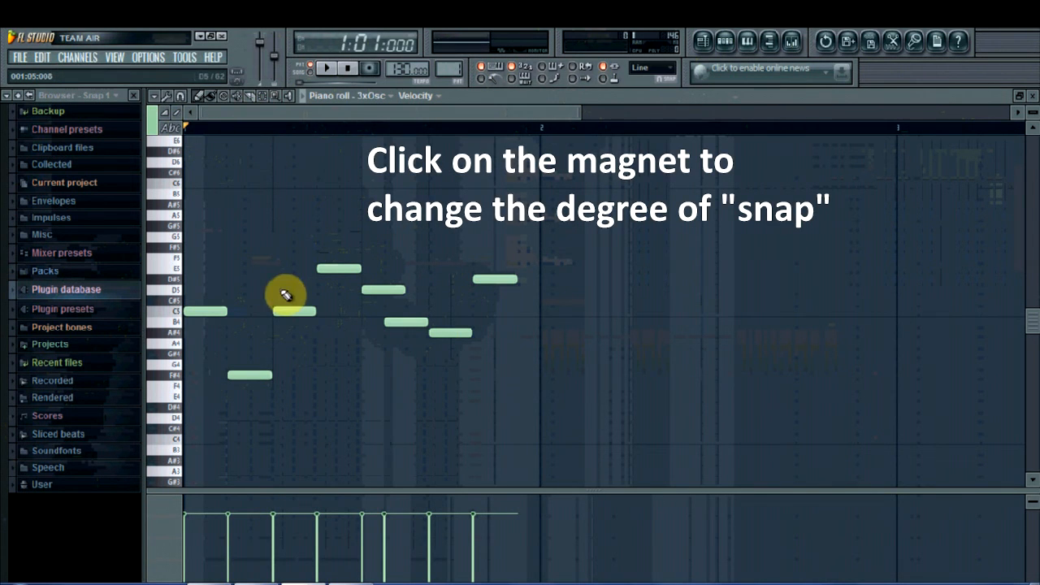
Set the piano roll snap to 1/4 step and shorten the second C5 note to about one and a half steps.
click(182, 99)
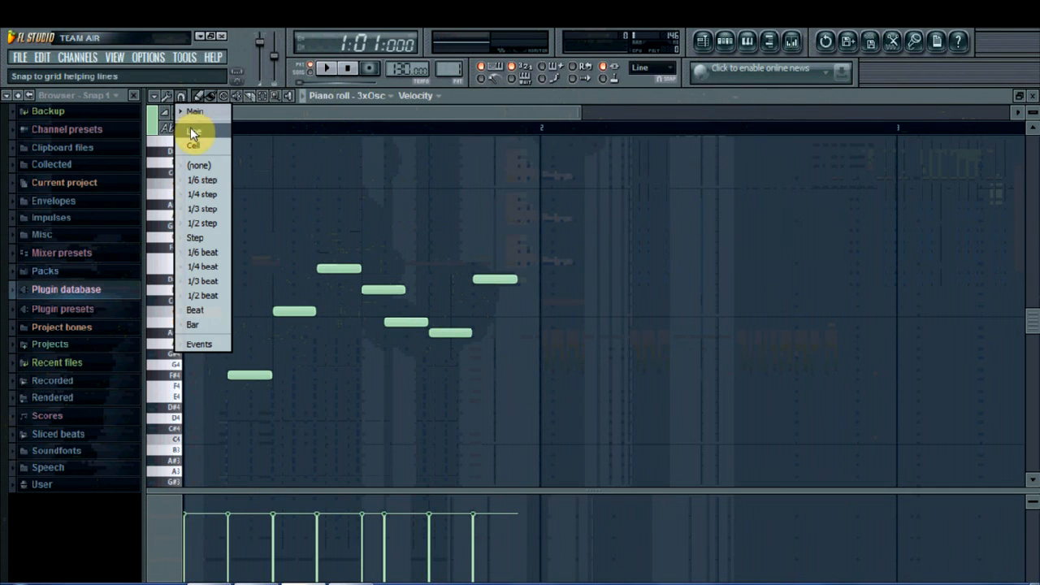
click(213, 196)
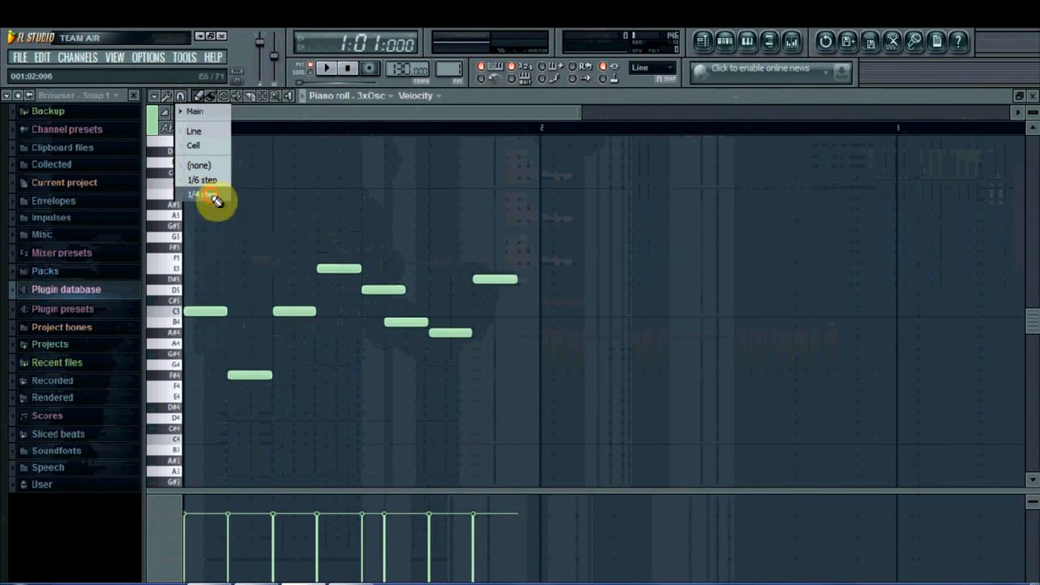
drag(327, 314, 305, 317)
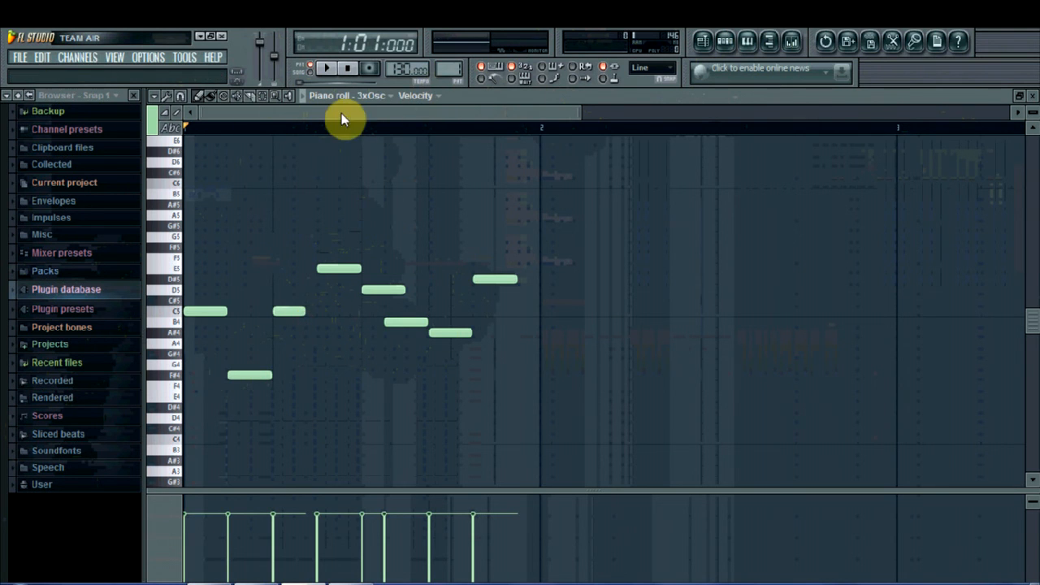
Close the piano roll, reopen it from the 3xOsc channel's note preview, and close it again.
drag(580, 112, 742, 182)
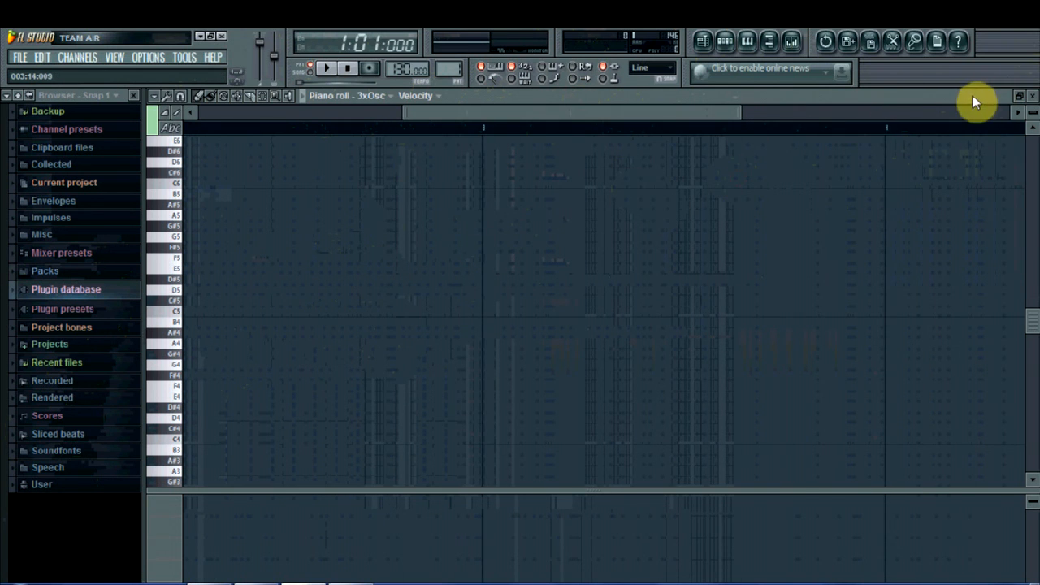
click(1030, 95)
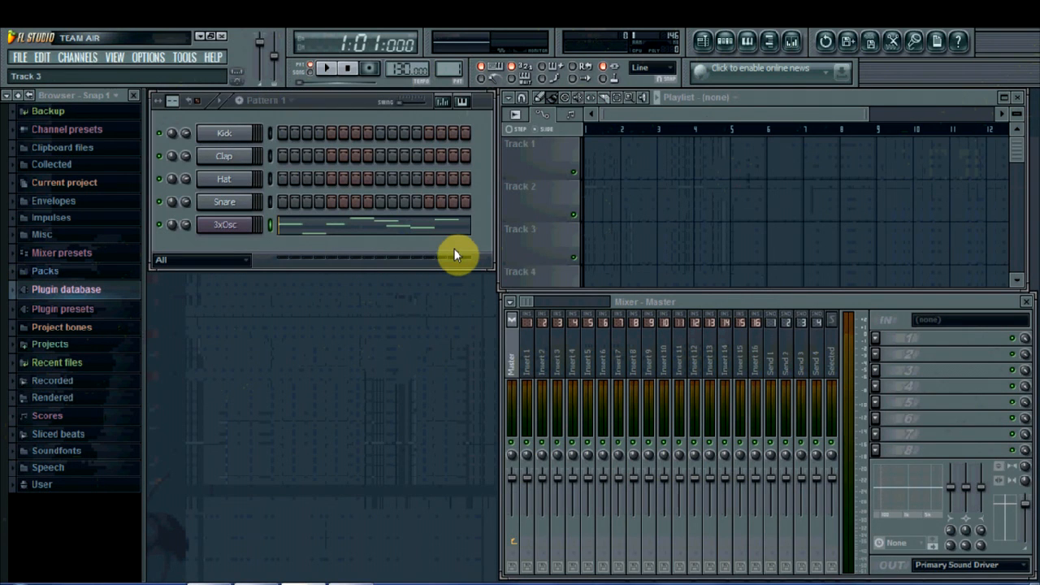
click(353, 232)
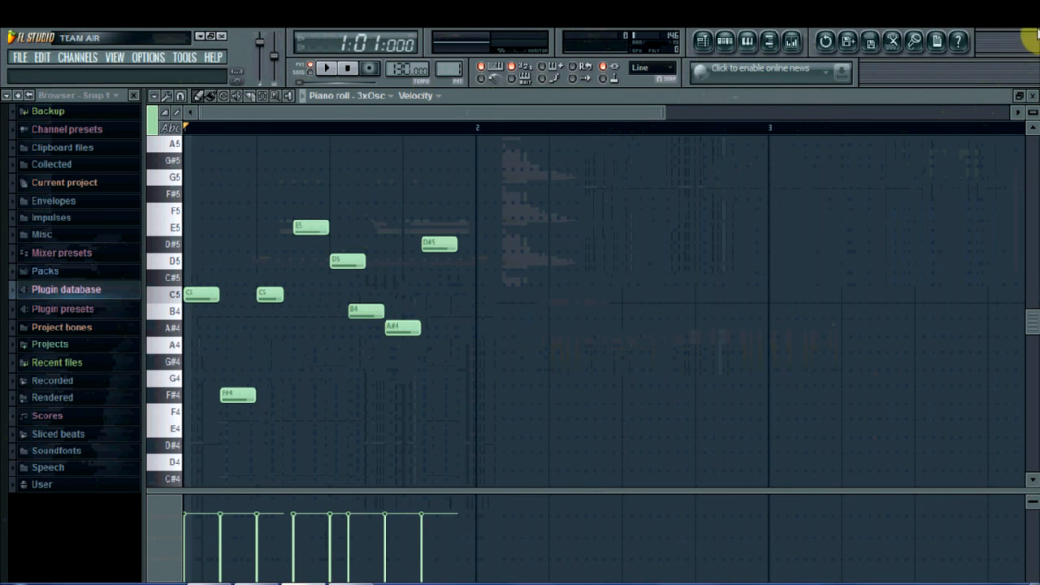
click(1031, 96)
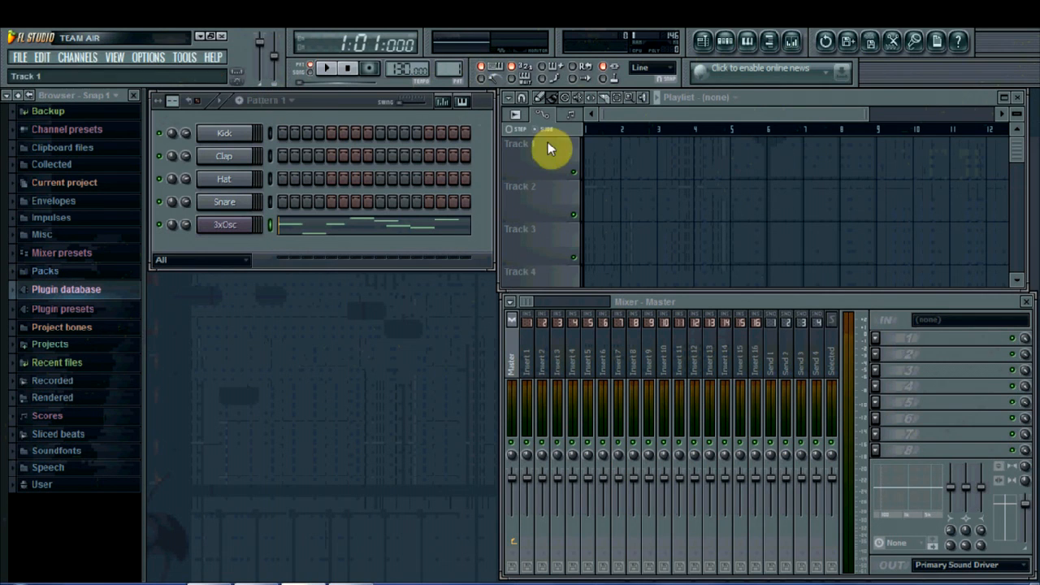
Maximize the playlist and place two Pattern 1 clips on Track 4, at bars 1 and 2.
click(1004, 97)
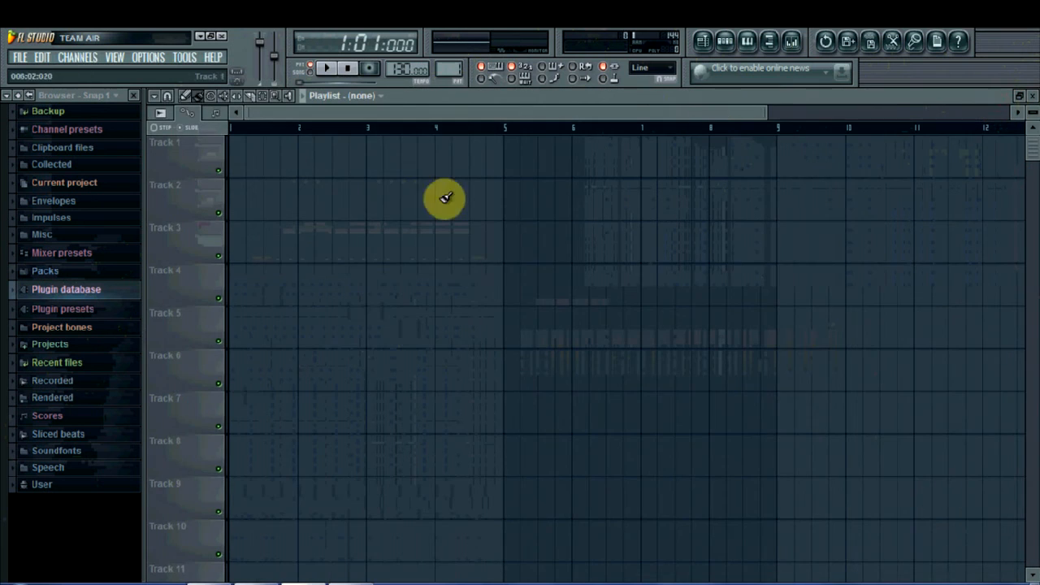
click(456, 71)
mouse_move(297, 286)
mouse_down()
mouse_move(375, 283)
mouse_move(265, 290)
mouse_up()
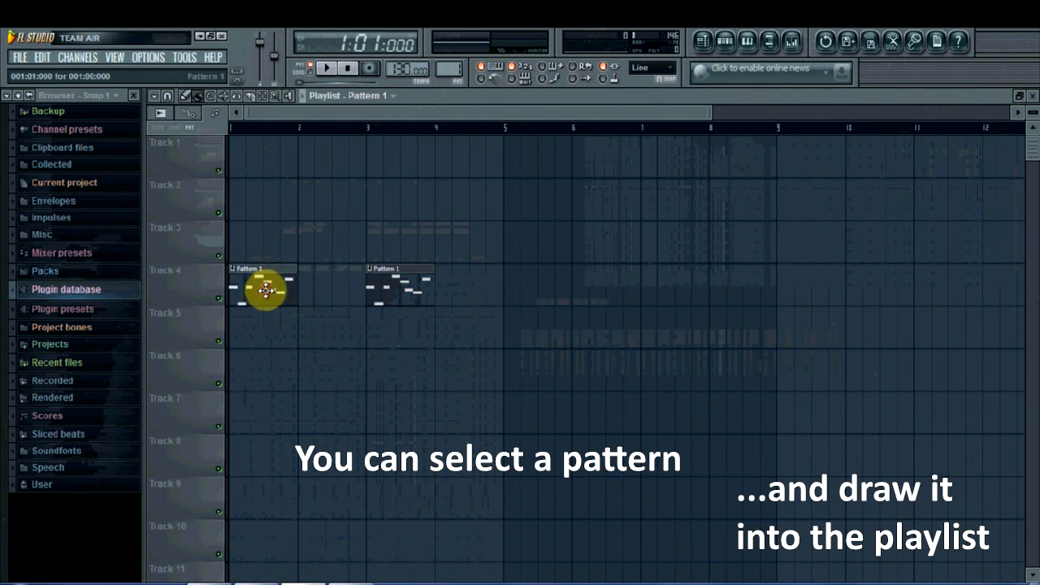
drag(413, 283, 345, 292)
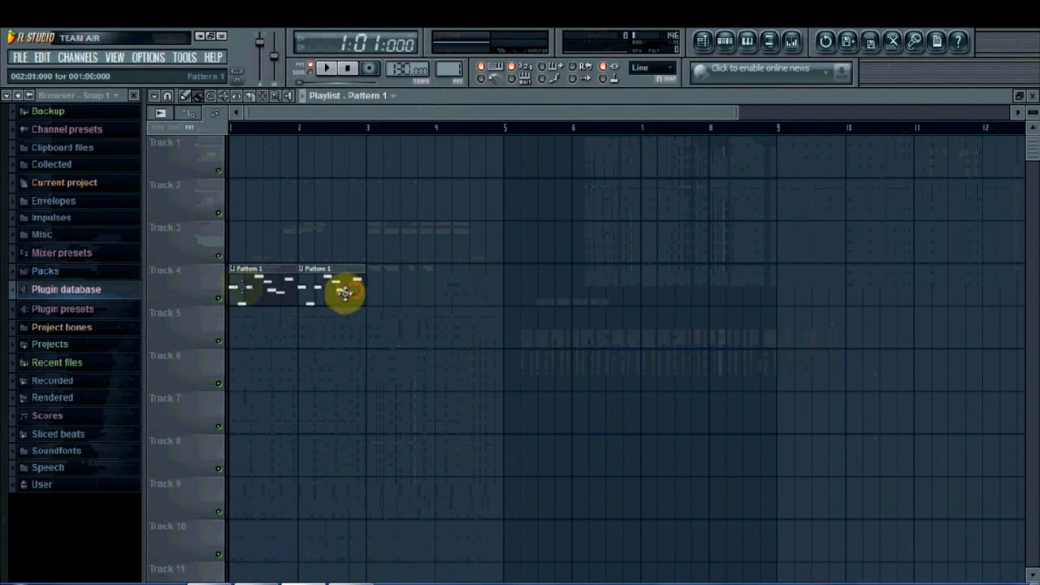
Move both Pattern 1 clips from Track 4 up to Track 1, keeping them at bars 1 and 2.
drag(241, 282, 214, 147)
drag(333, 309, 333, 137)
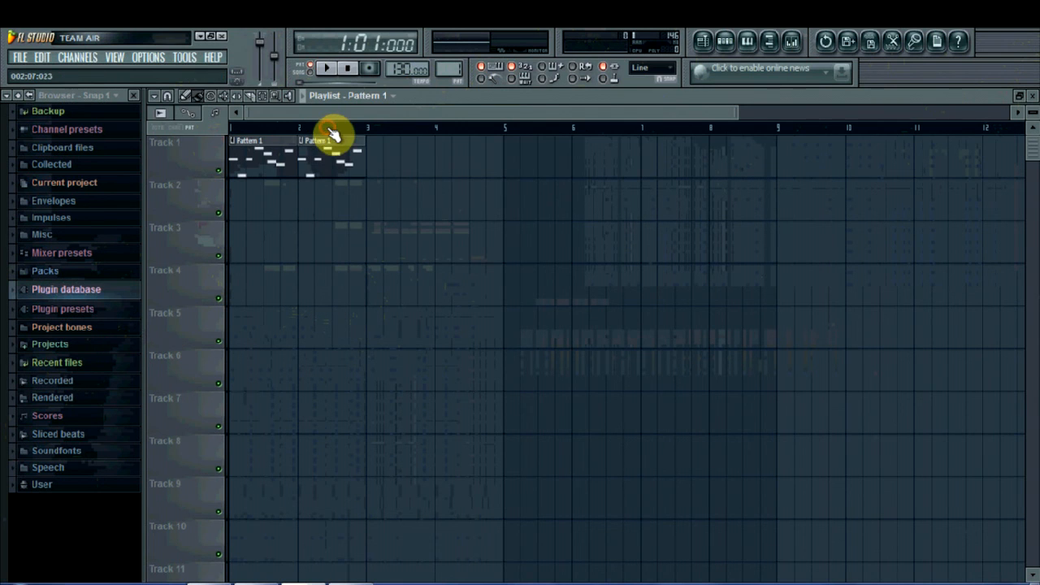
Set the playlist snap to 1/2 beat and try nudging the second Pattern 1 clip on Track 1.
mouse_move(365, 143)
mouse_down()
mouse_move(328, 146)
mouse_move(379, 138)
mouse_up()
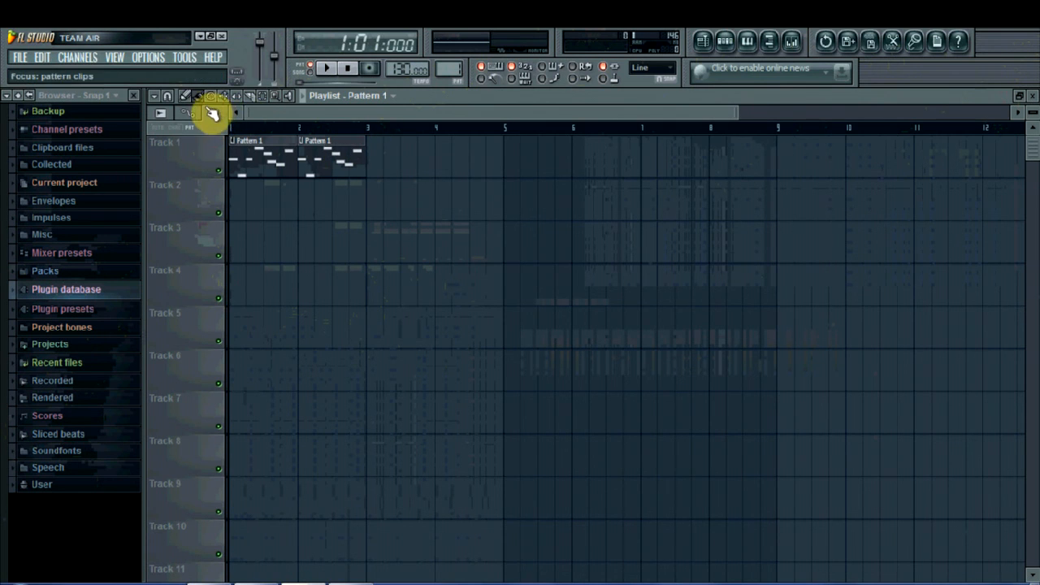
click(167, 95)
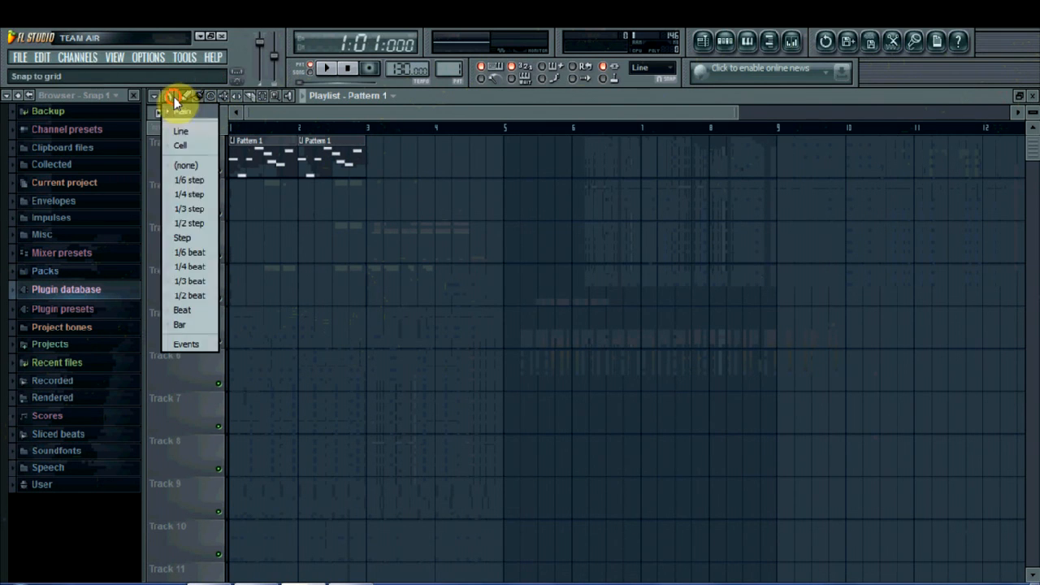
click(204, 298)
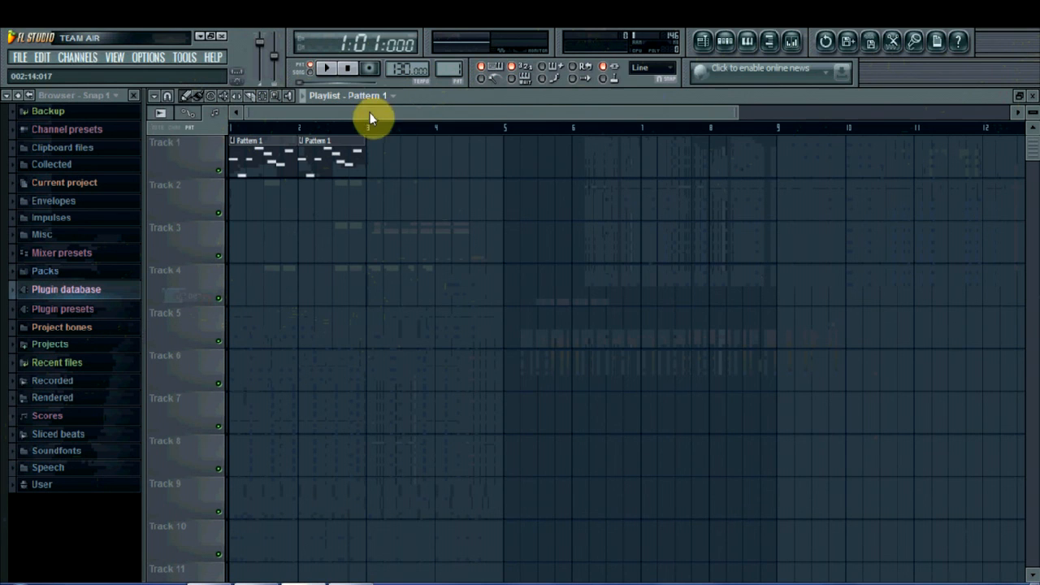
mouse_move(336, 152)
mouse_down()
mouse_move(344, 147)
mouse_move(328, 151)
mouse_up()
Set the playlist snap to (none) and nudge the second Track 1 clip slightly past the start of bar 2.
click(173, 102)
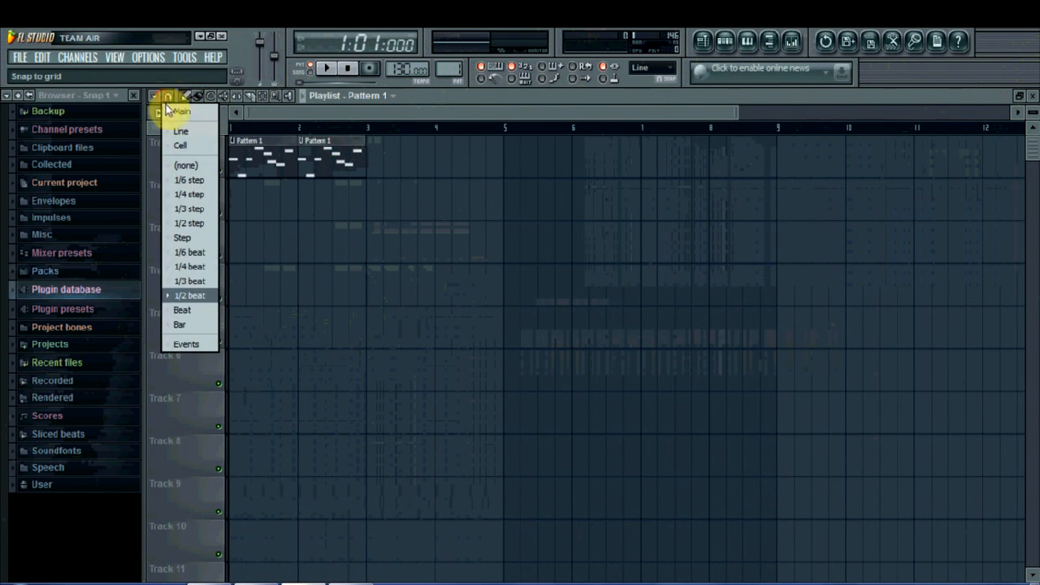
click(178, 166)
click(310, 148)
mouse_move(310, 148)
mouse_down()
mouse_move(348, 151)
mouse_move(308, 156)
mouse_up()
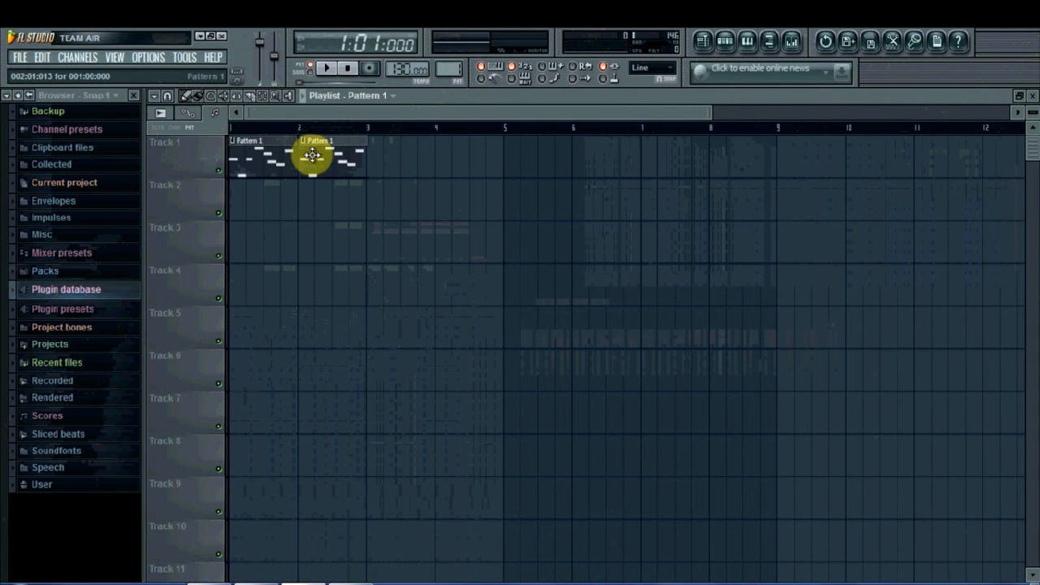
drag(313, 155, 312, 155)
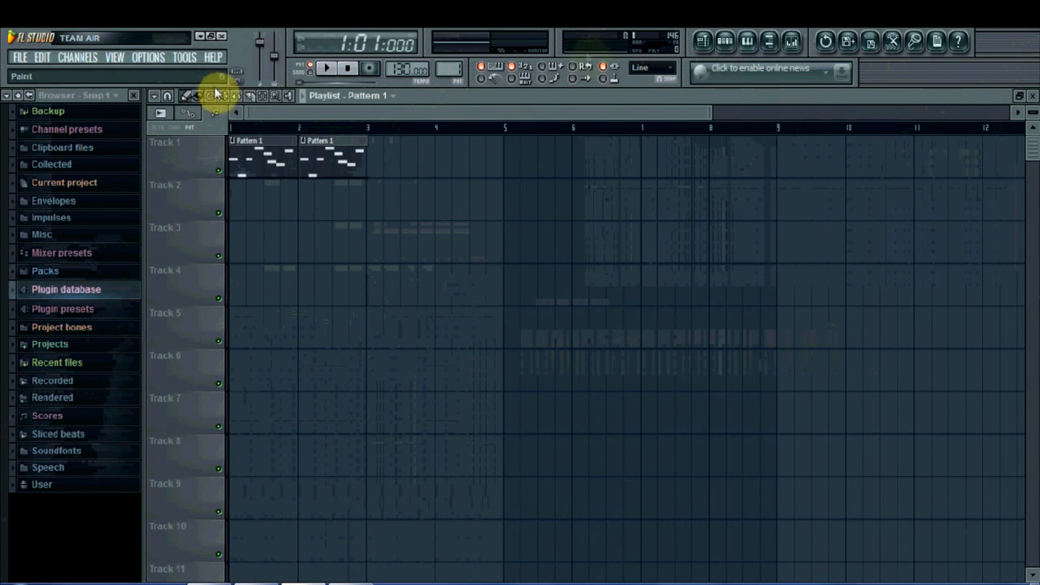
Enlarge the playlist's horizontal zoom to about four visible bars and set its snap to 1/2 beat.
drag(707, 112, 404, 144)
click(168, 95)
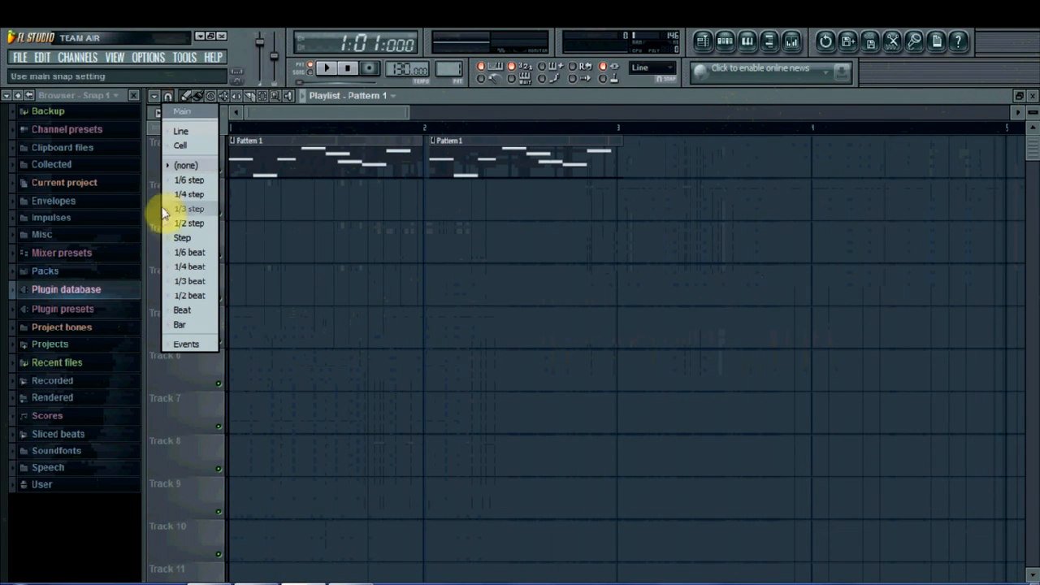
click(185, 274)
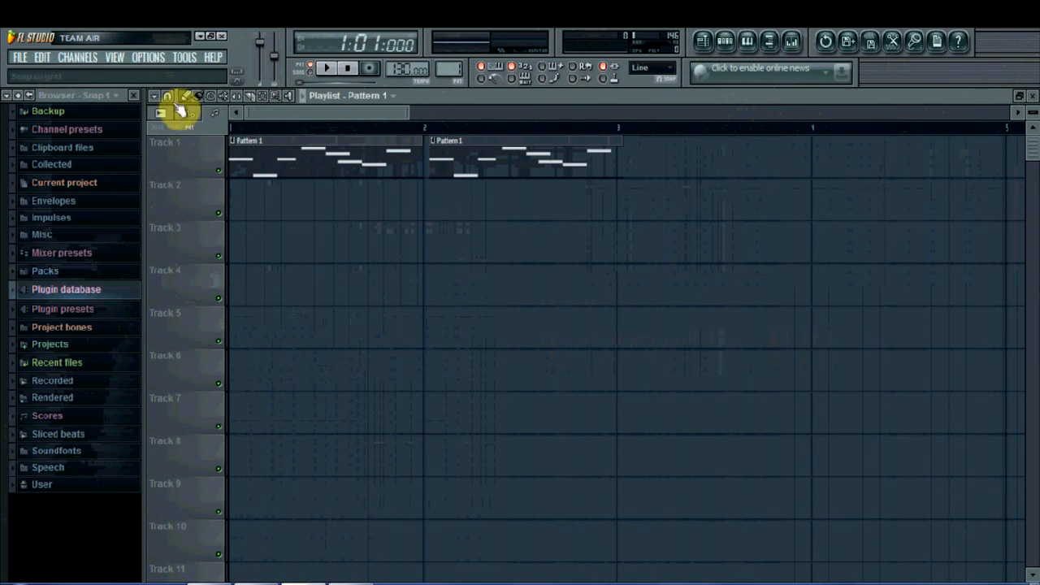
click(168, 95)
click(187, 296)
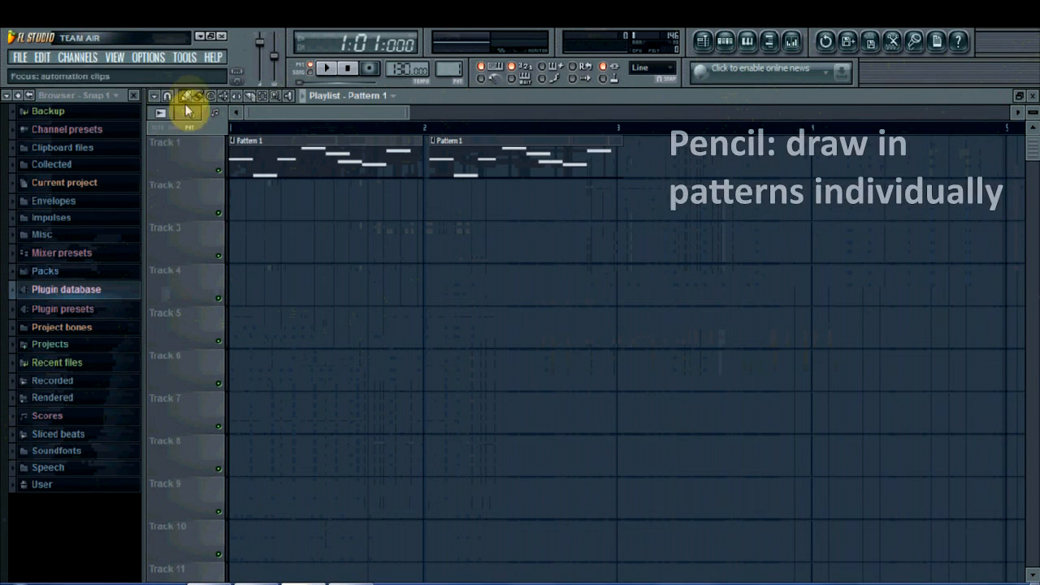
Draw three separate Pattern 1 clips along Track 3 with the Pencil tool and delete them again.
click(283, 258)
click(498, 236)
click(713, 237)
right_click(755, 234)
right_click(646, 244)
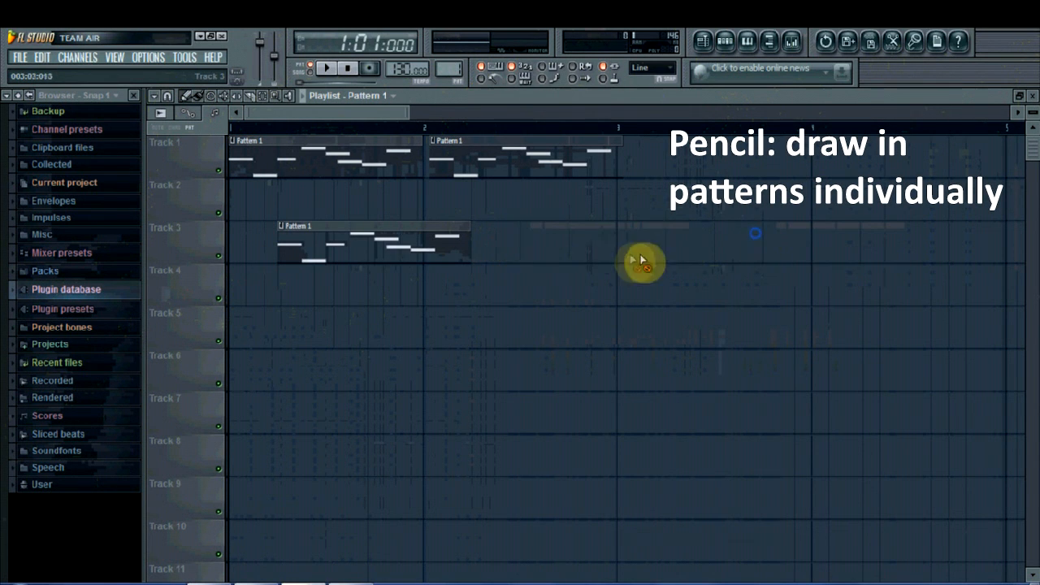
right_click(398, 244)
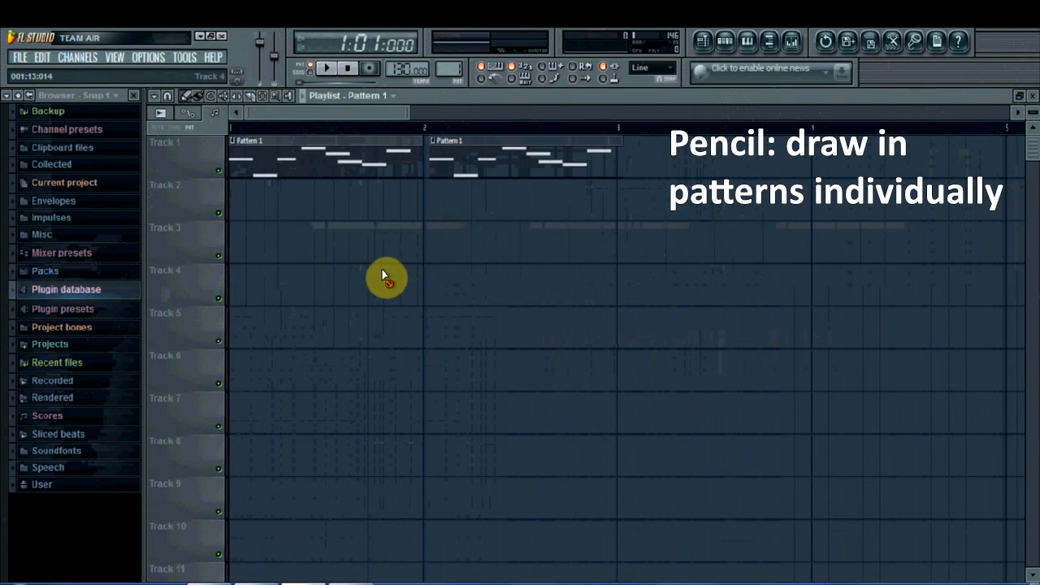
Paint consecutive Pattern 1 clips along Track 3 from bar 1 with the Paint tool and delete them again.
click(198, 96)
mouse_move(237, 229)
mouse_down()
mouse_move(416, 228)
mouse_move(538, 211)
mouse_move(649, 232)
mouse_up()
right_click(685, 242)
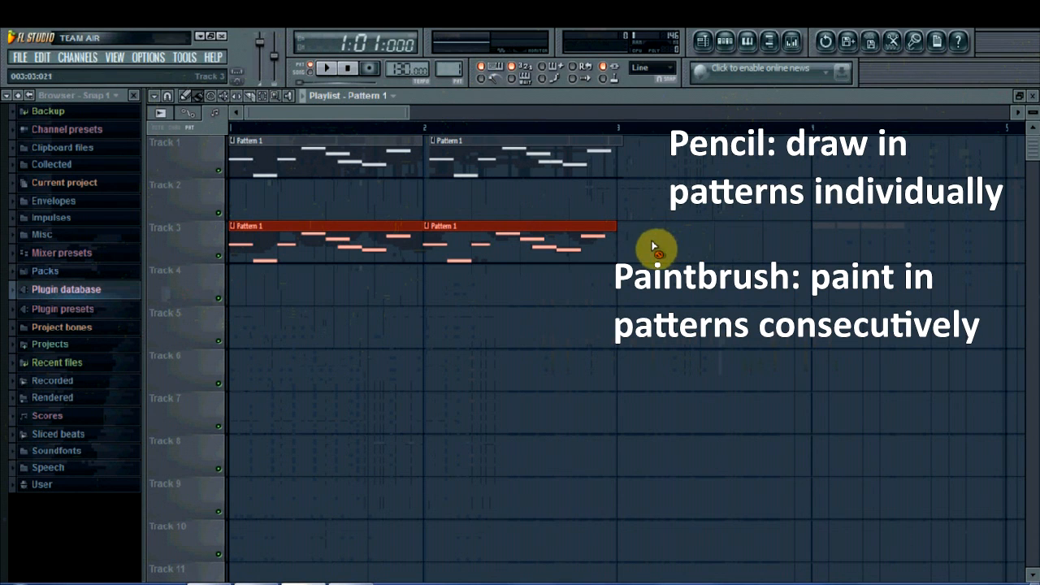
right_click(553, 256)
right_click(407, 253)
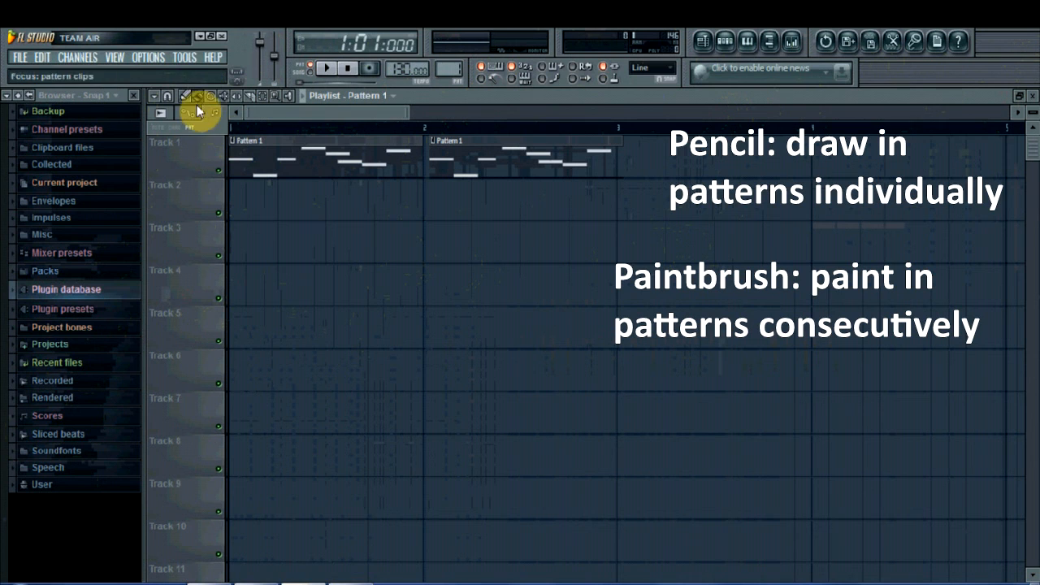
Slice the first Track 1 clip one beat into bar 1 and try moving the two clips after the cut as a selection.
click(250, 98)
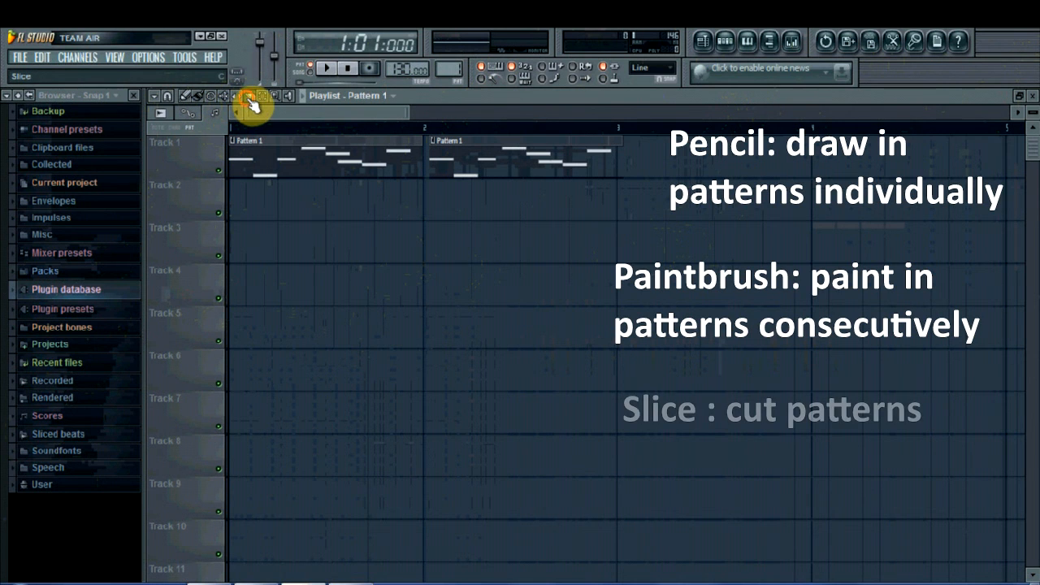
drag(279, 136, 279, 162)
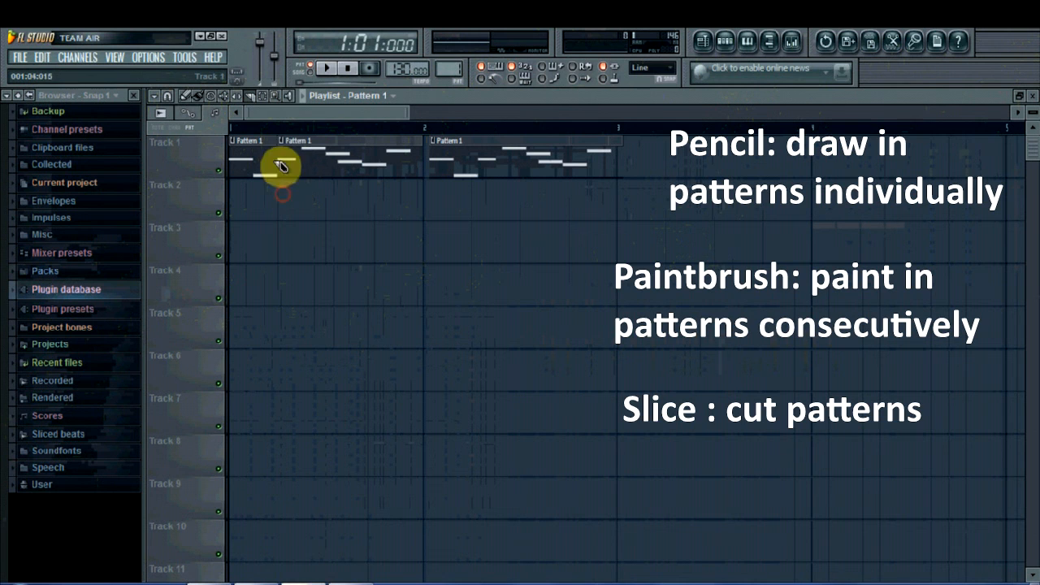
click(269, 101)
drag(289, 136, 556, 201)
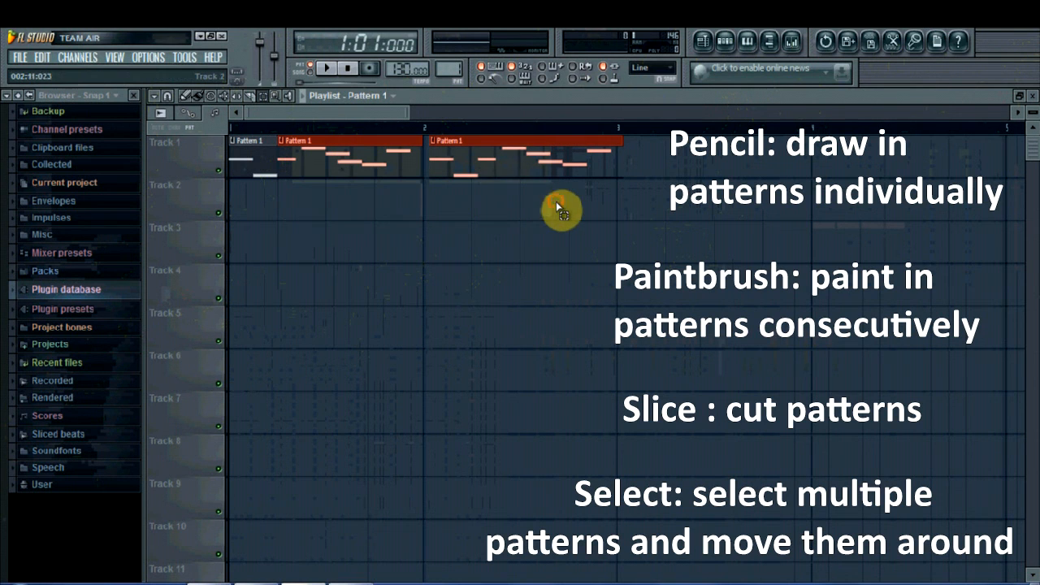
click(187, 93)
drag(312, 140, 284, 139)
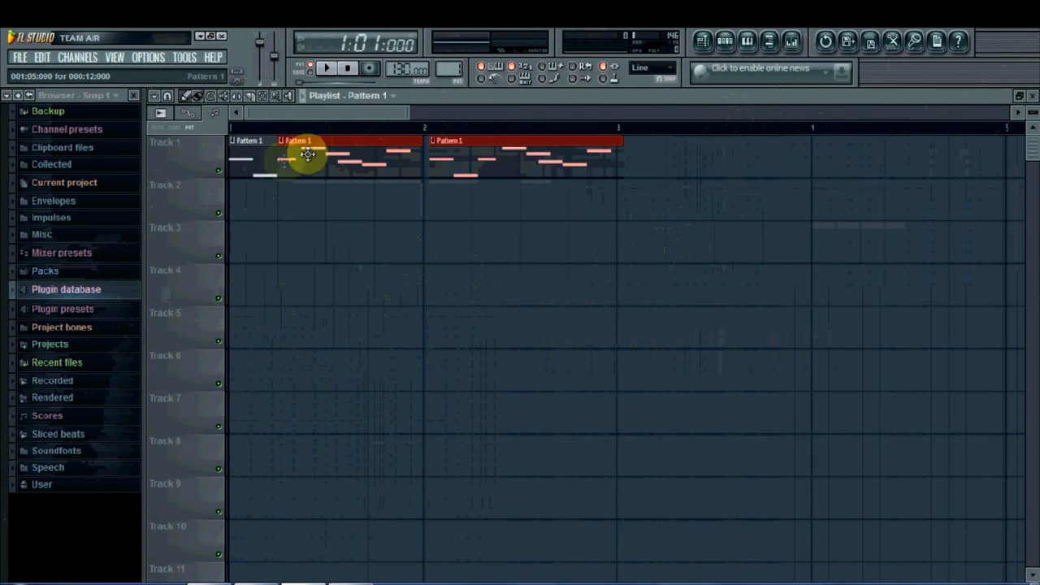
Clear the old clips from Track 1 and place Pattern 1 clips on Track 3 at bars 1 and 2.
right_click(265, 162)
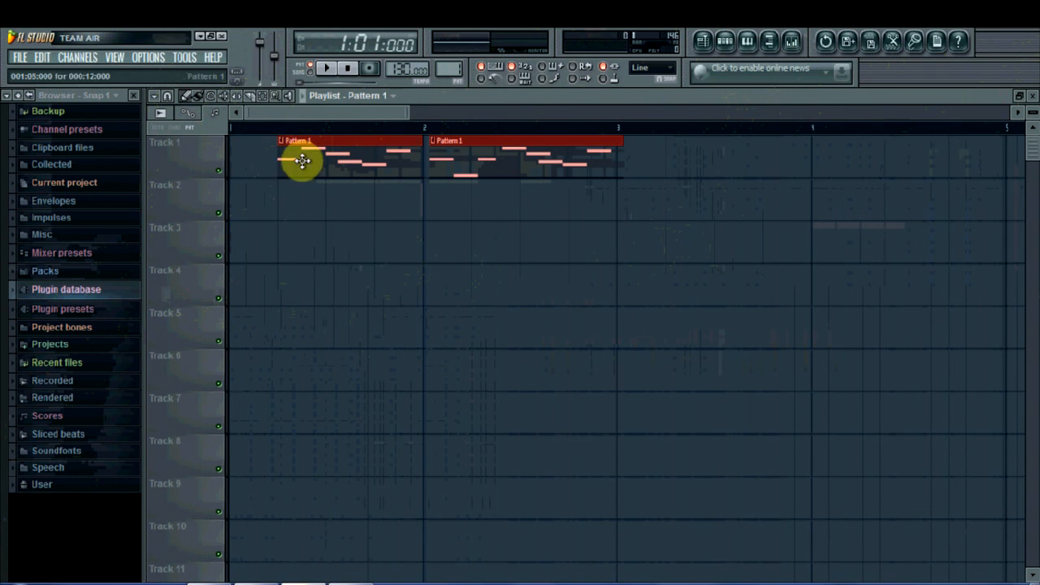
right_click(302, 160)
click(306, 165)
drag(324, 159, 232, 248)
right_click(475, 164)
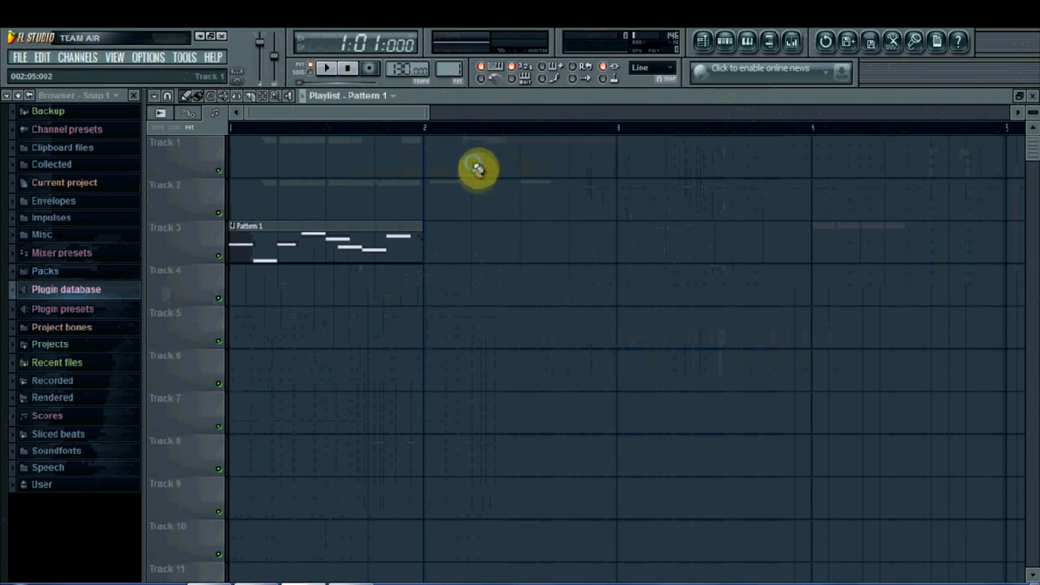
click(435, 244)
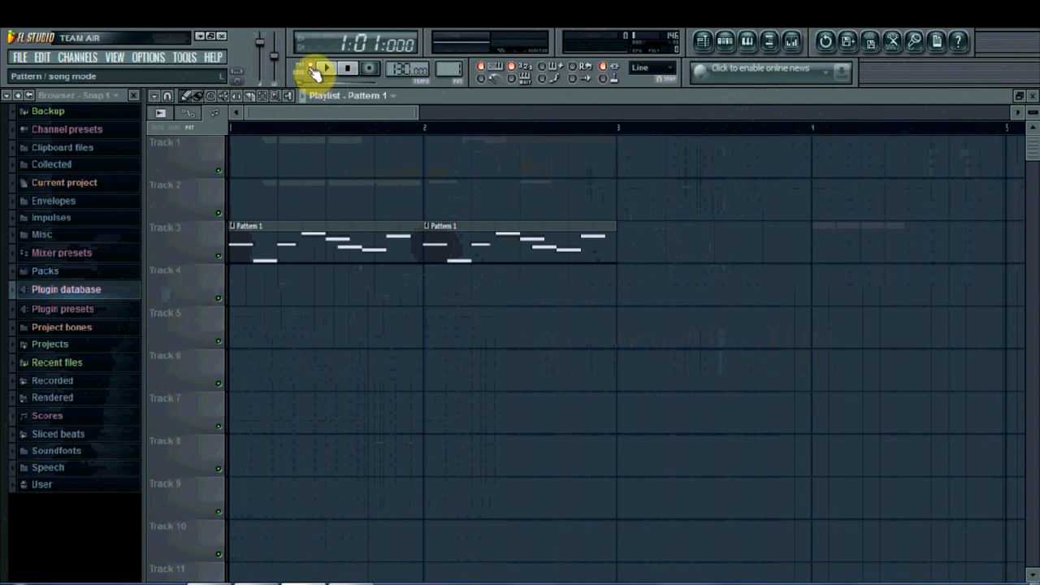
Restore the playlist to its smaller window and briefly play the pattern in pattern mode.
click(1021, 96)
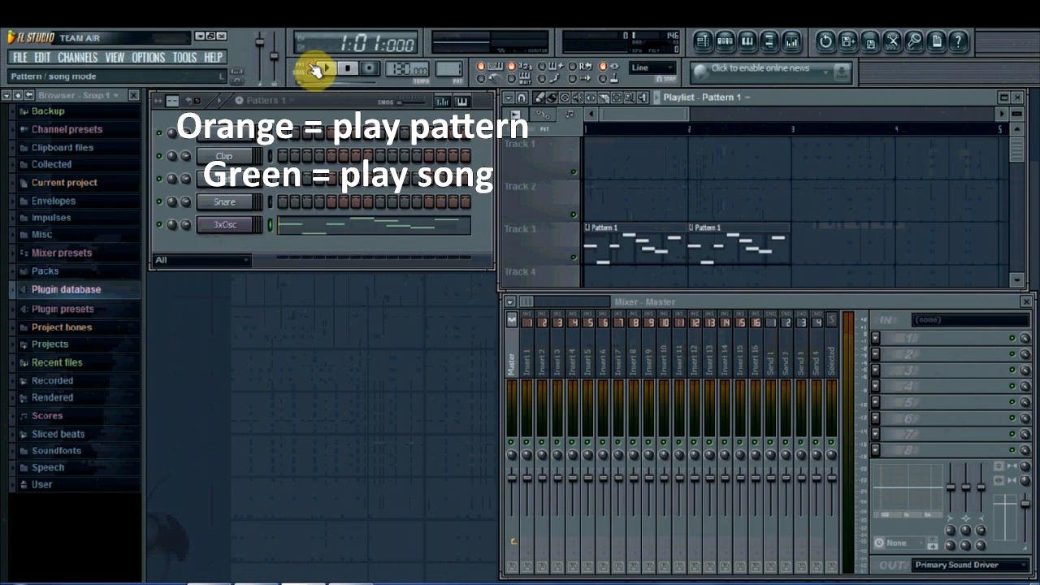
key(space)
key(space)
Switch playback to song mode, play the playlist arrangement and stop it.
click(315, 73)
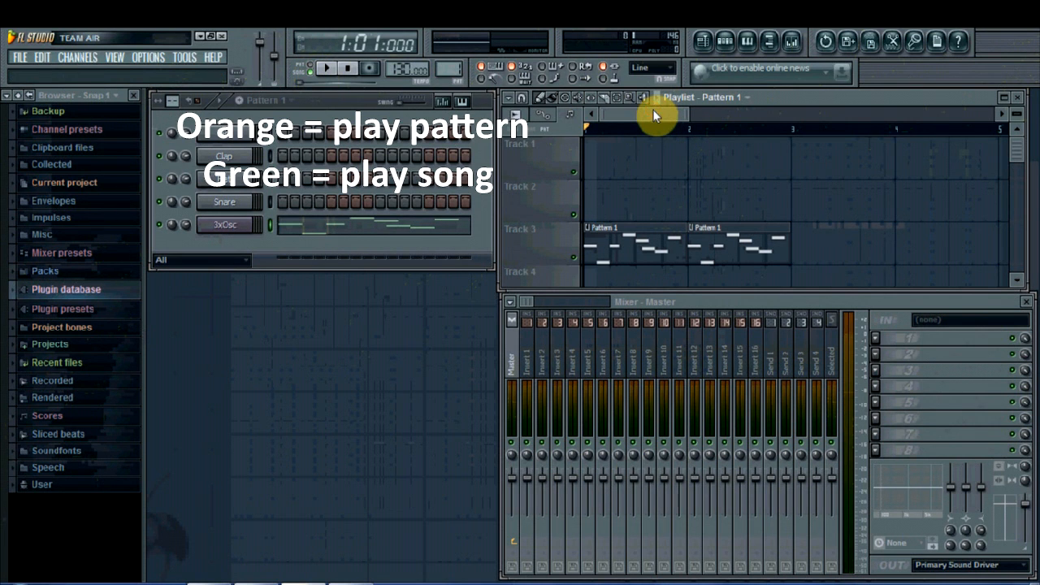
key(space)
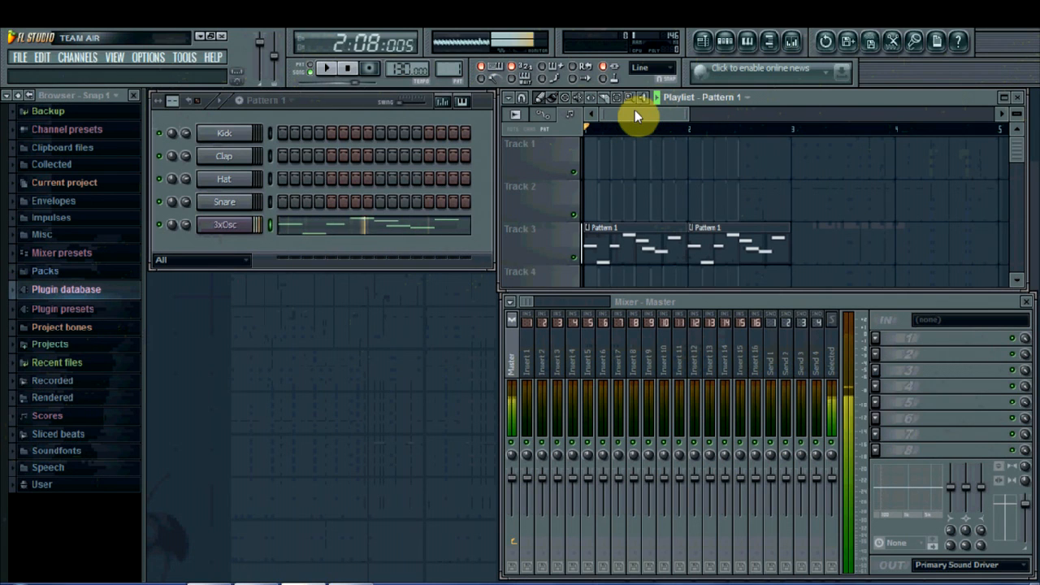
key(space)
Move the bar 2 clip to Track 2, half a beat into bar 1, and add a Pattern 1 clip on Track 1 one beat in.
drag(732, 230, 650, 188)
click(634, 257)
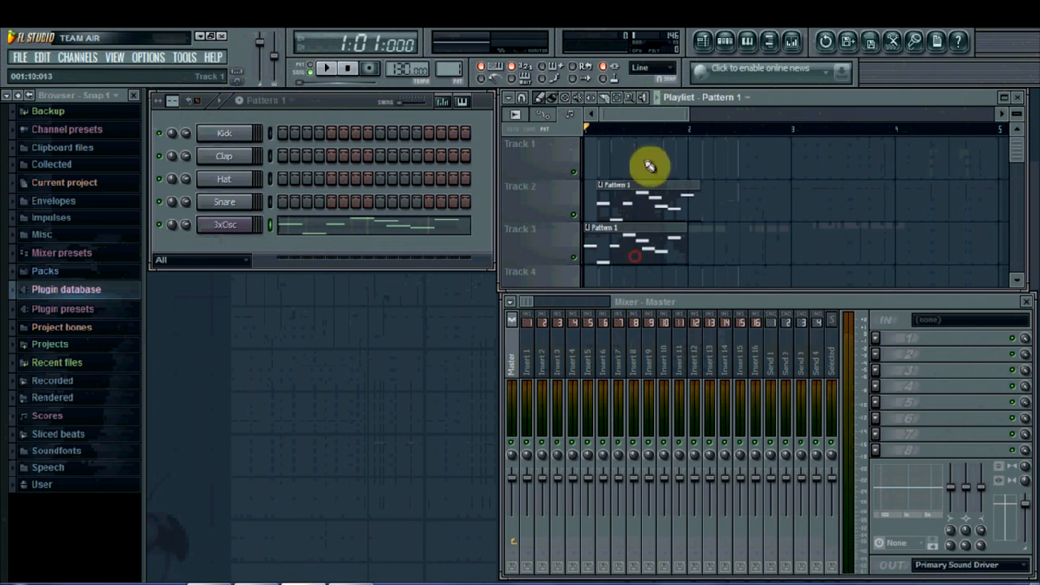
click(615, 159)
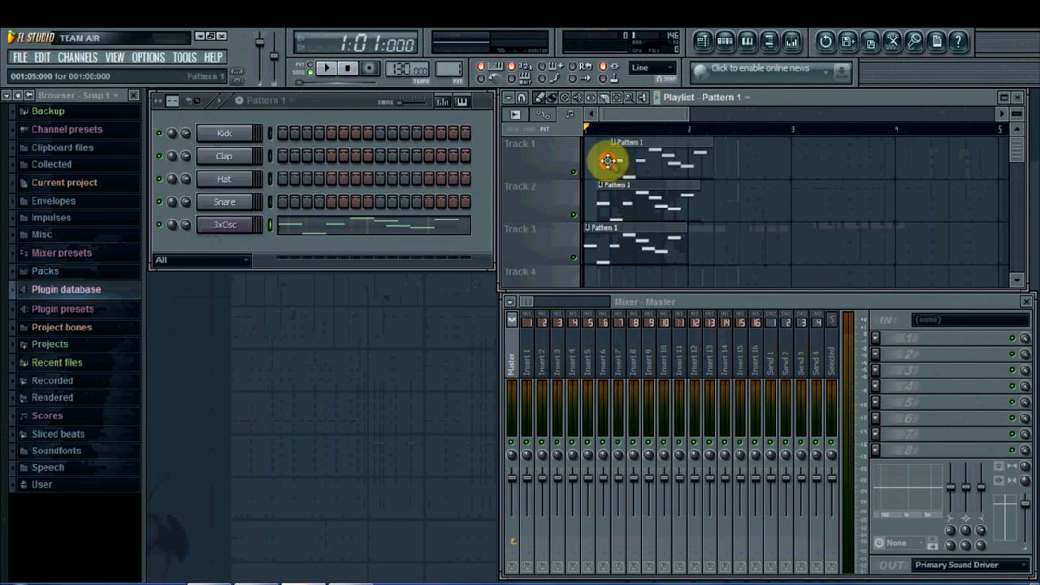
Insert a new pattern before Pattern 1 and name it Kick.
click(281, 105)
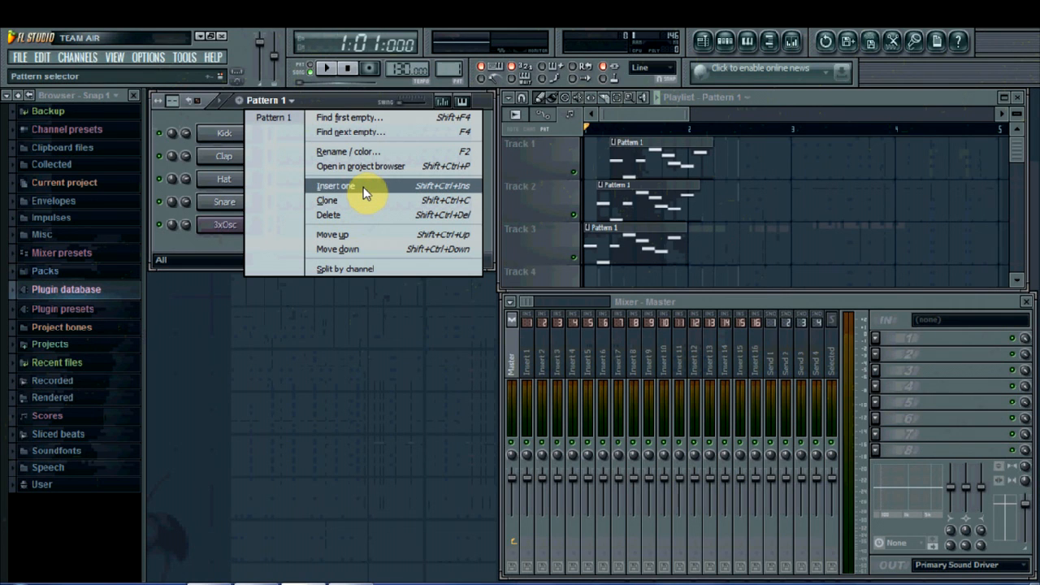
click(364, 192)
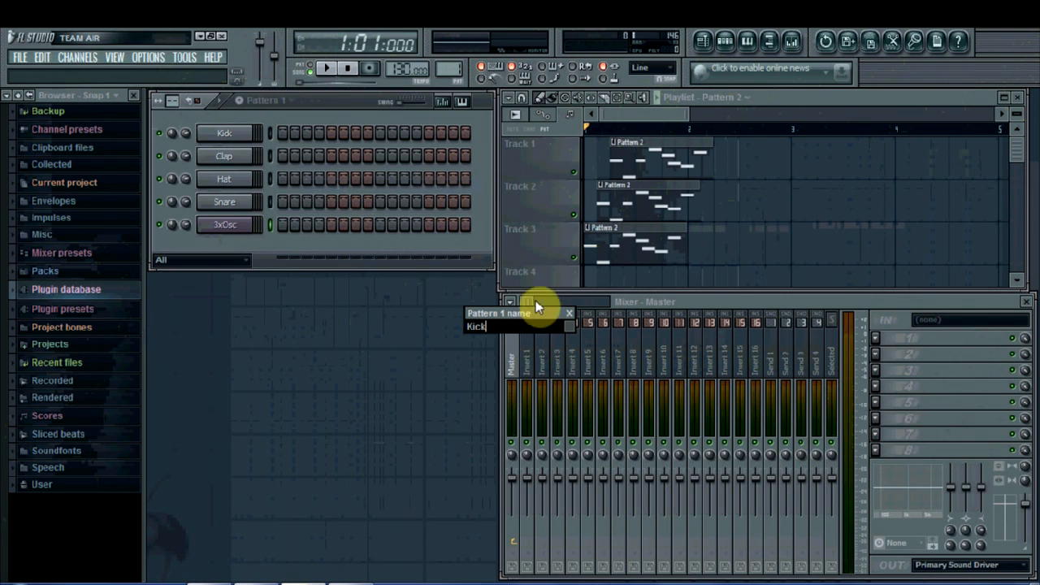
drag(547, 317, 438, 304)
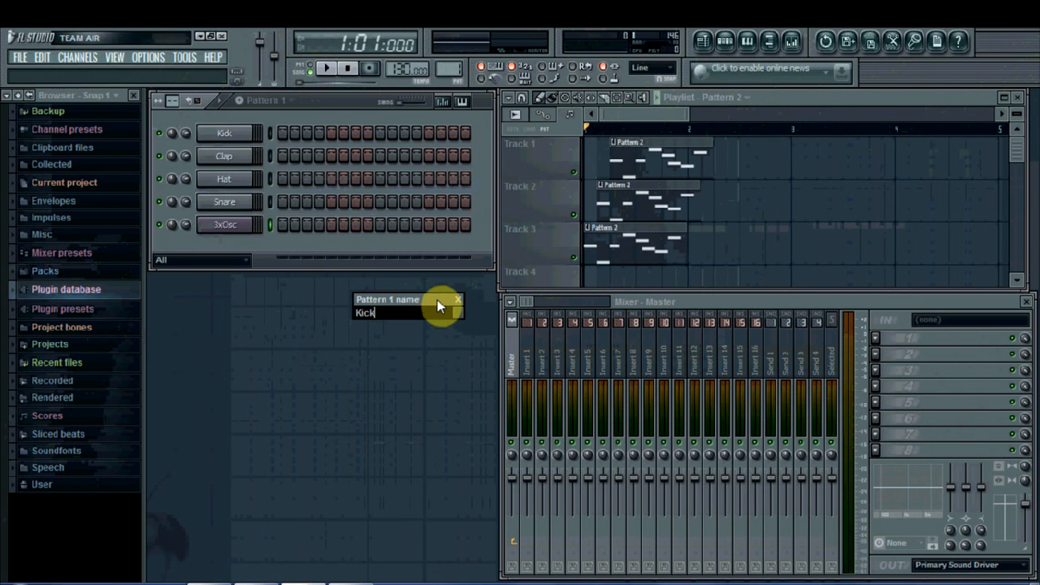
key(Return)
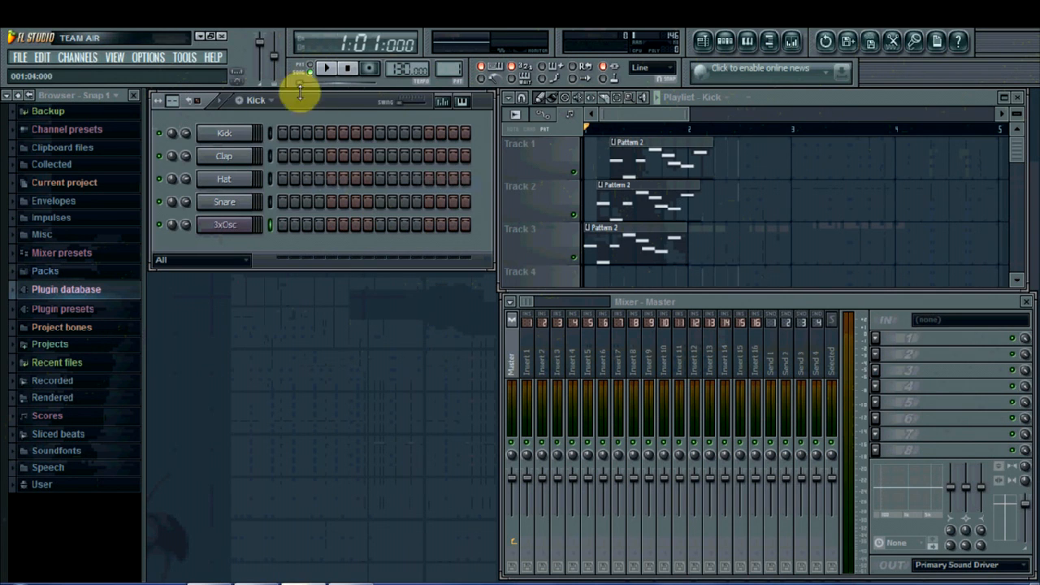
Fill each 4 steps of the Kick channel in the Kick pattern and briefly play it in pattern mode.
right_click(241, 134)
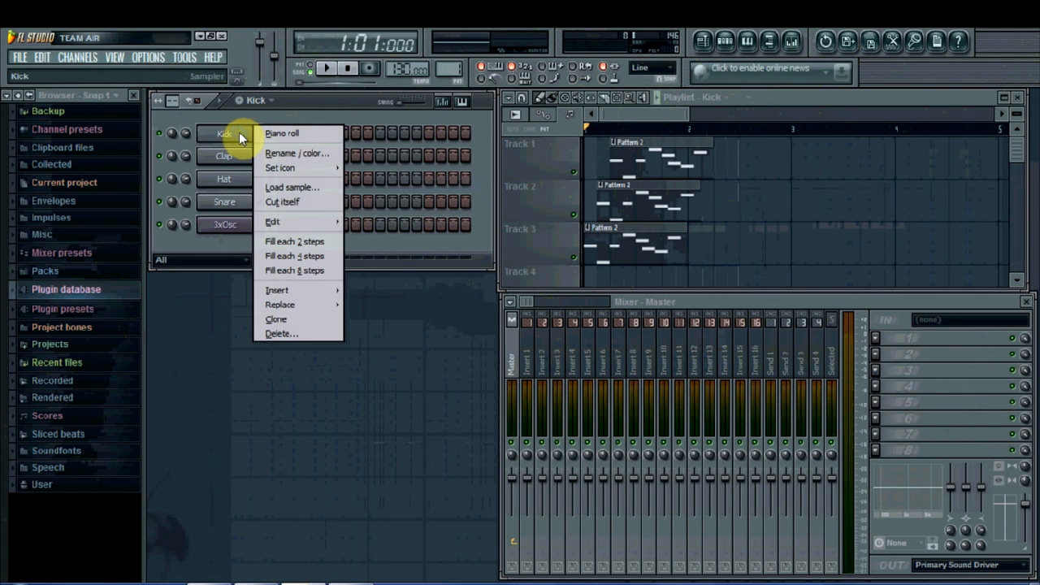
click(279, 257)
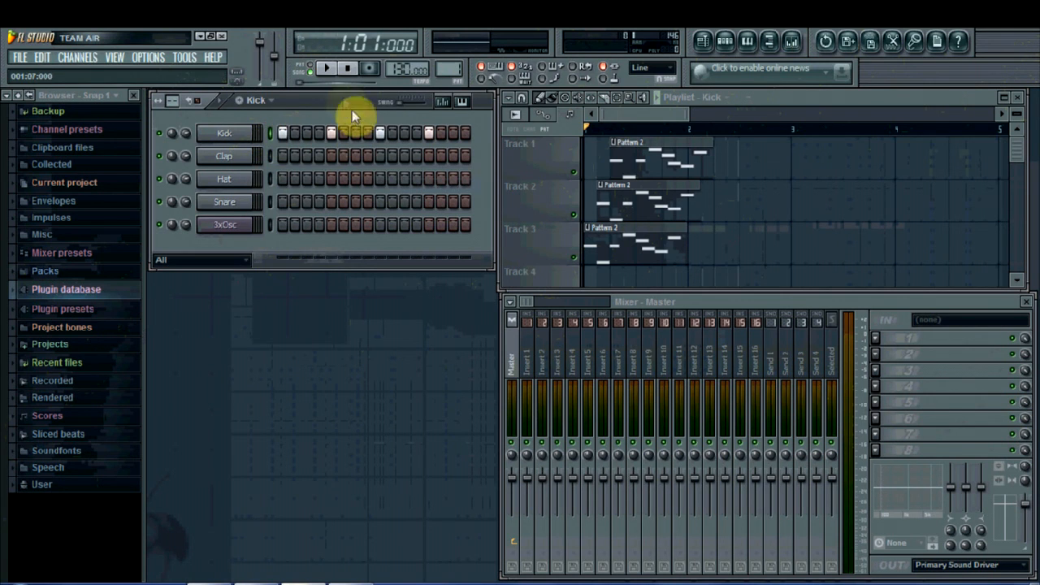
click(329, 69)
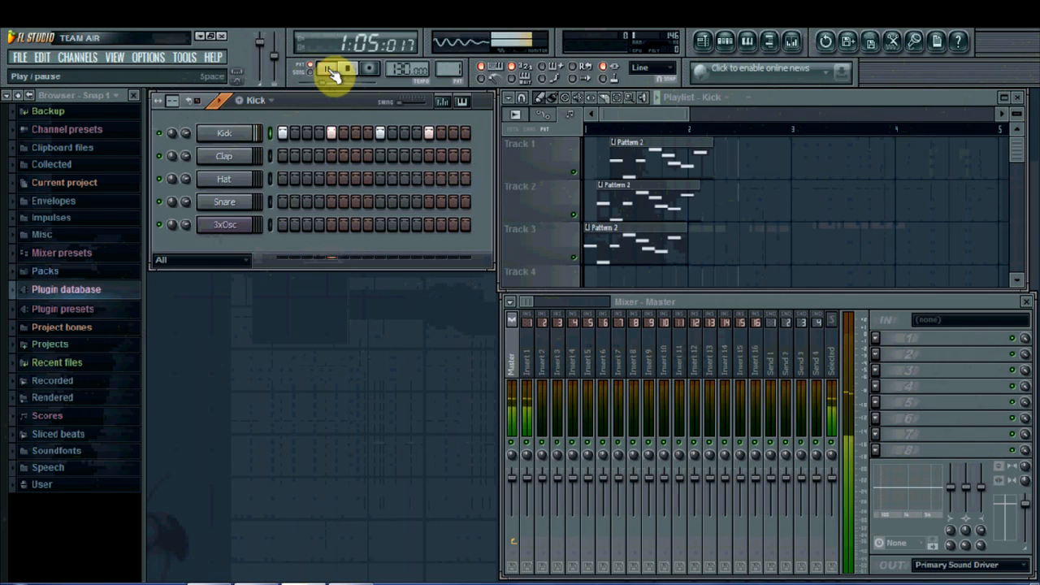
click(329, 69)
Delete the melody clips from Tracks 2 and 1, and start and stop playback.
right_click(666, 215)
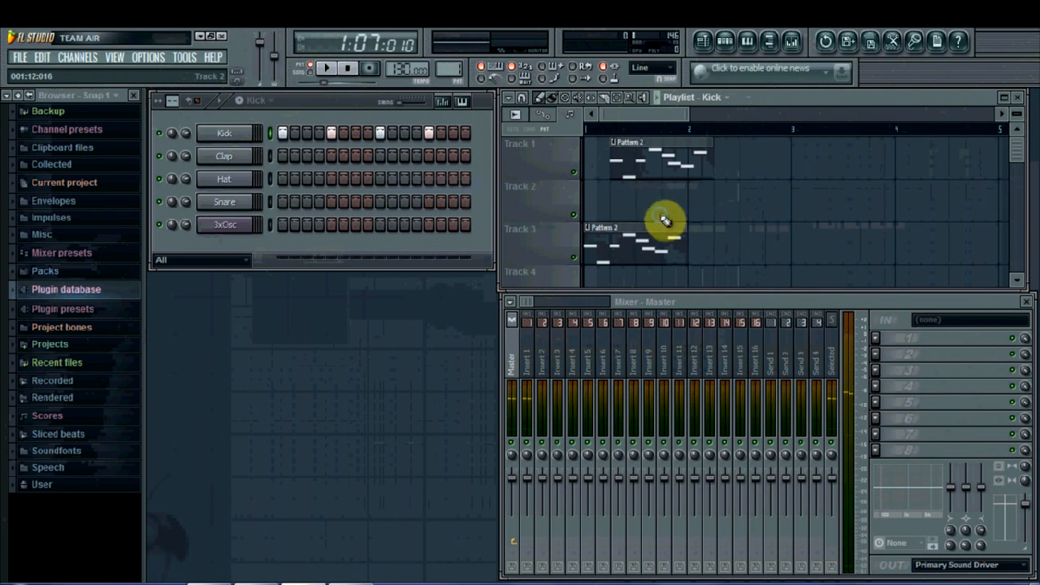
right_click(661, 172)
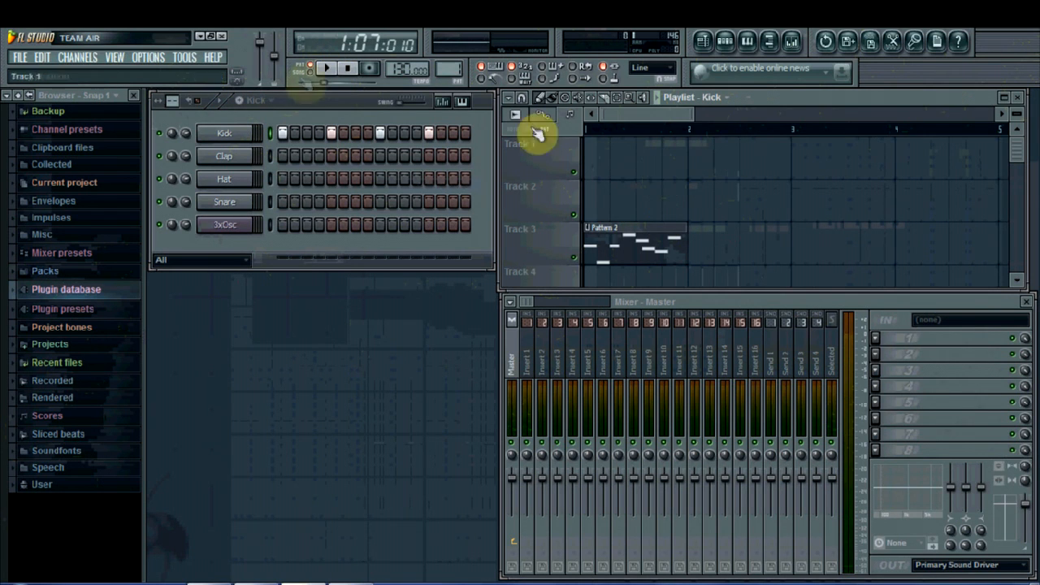
click(327, 73)
click(328, 73)
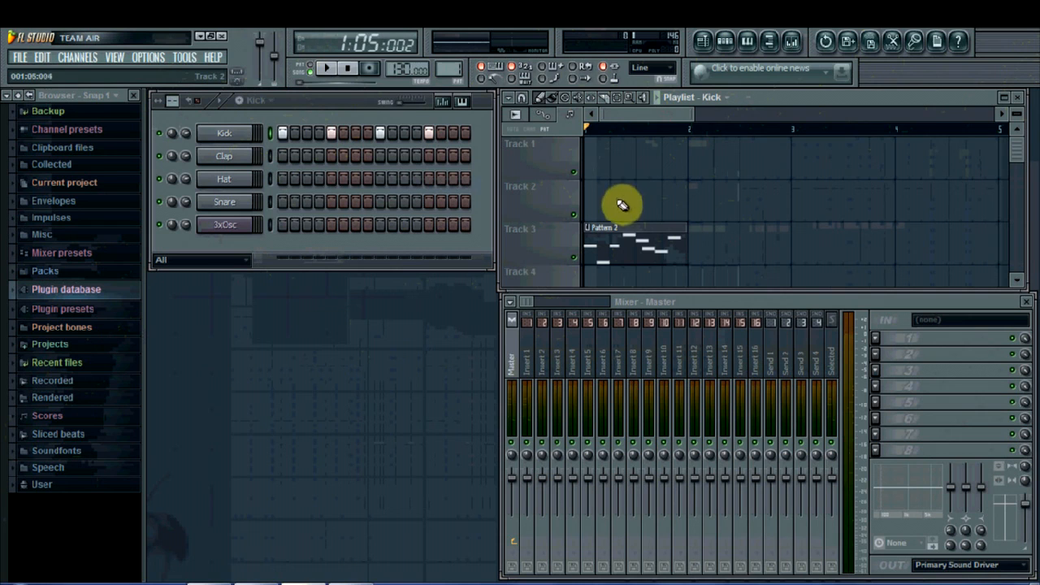
Play the arrangement briefly and widen the mixer window so that all insert tracks show.
click(325, 70)
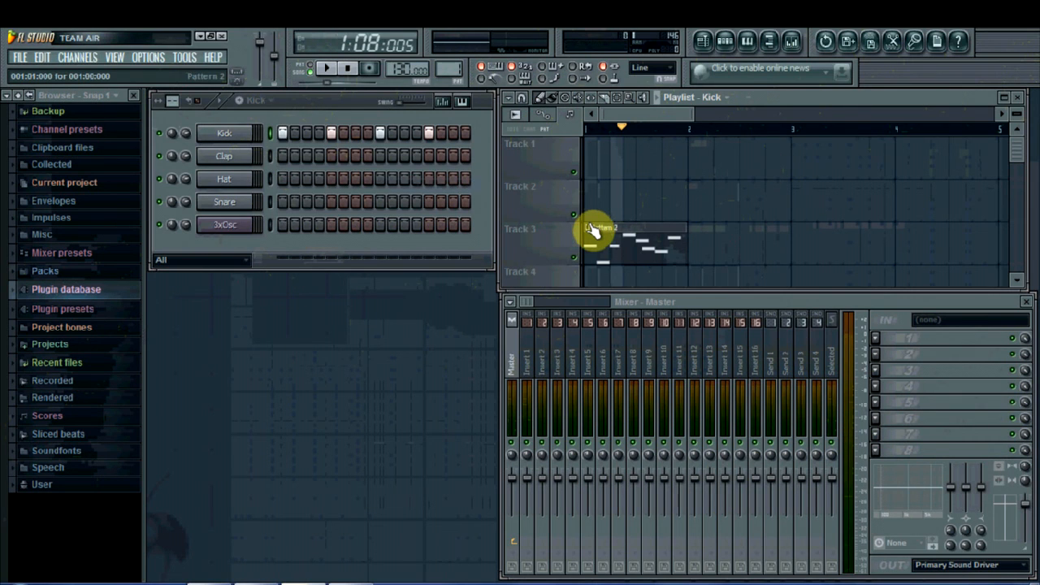
drag(498, 305, 152, 337)
drag(177, 303, 156, 314)
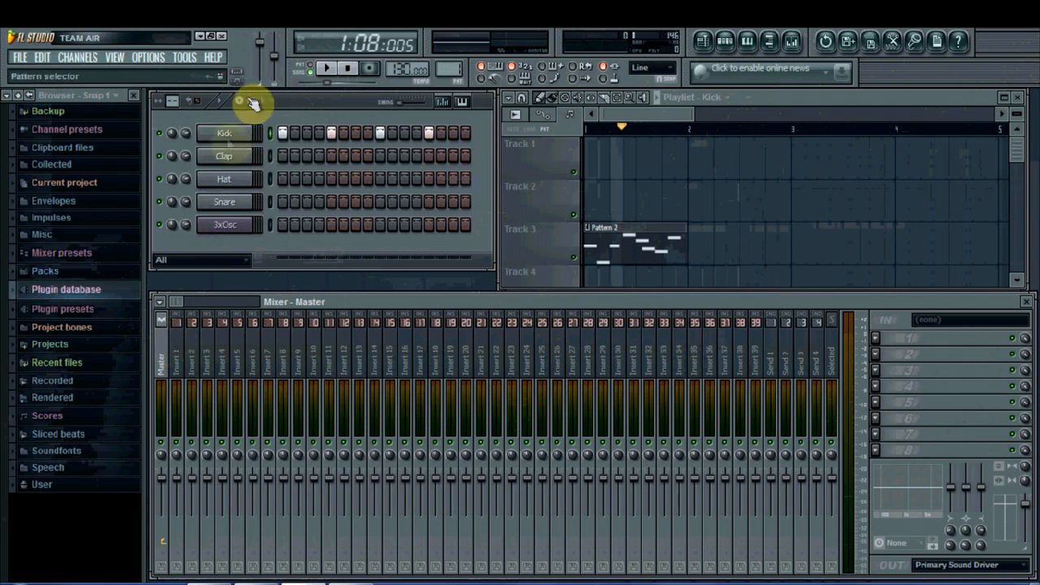
Try mixer track 6 for the Kick channel, and assign the channel to a free mixer track.
click(231, 140)
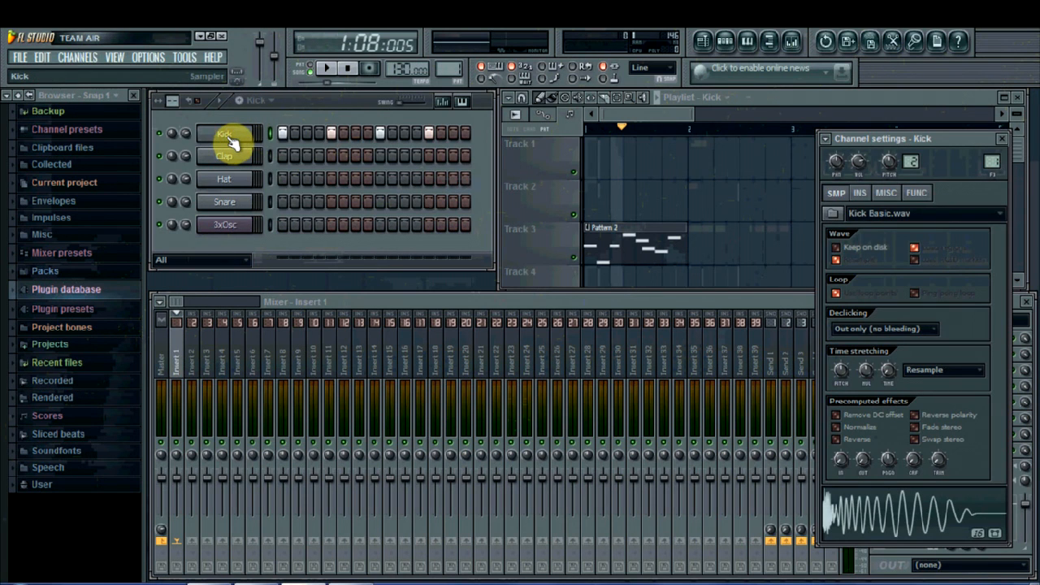
click(827, 142)
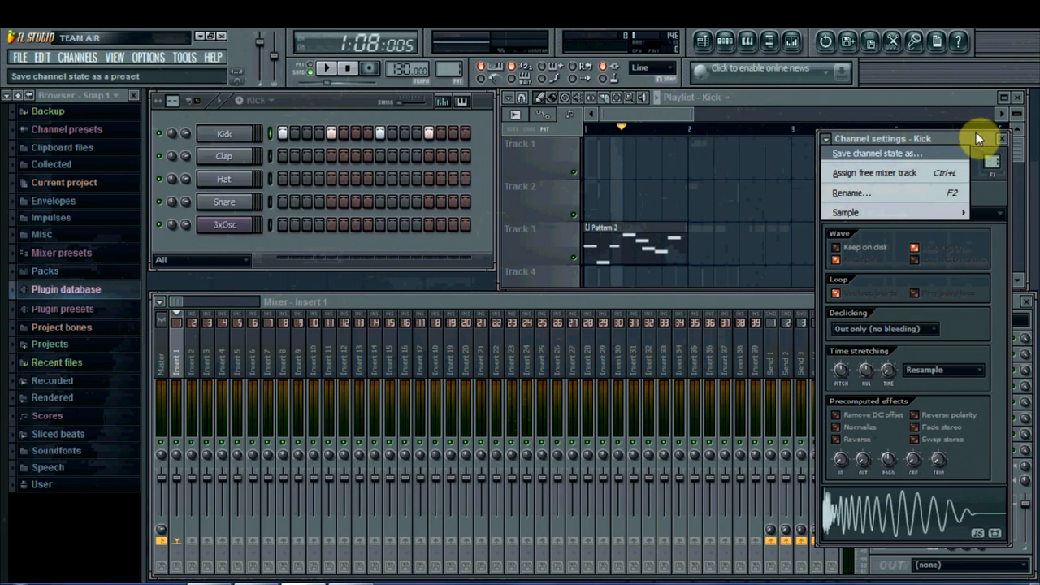
key(ctrl+l)
mouse_move(992, 162)
mouse_down()
mouse_move(992, 140)
mouse_move(992, 149)
mouse_up()
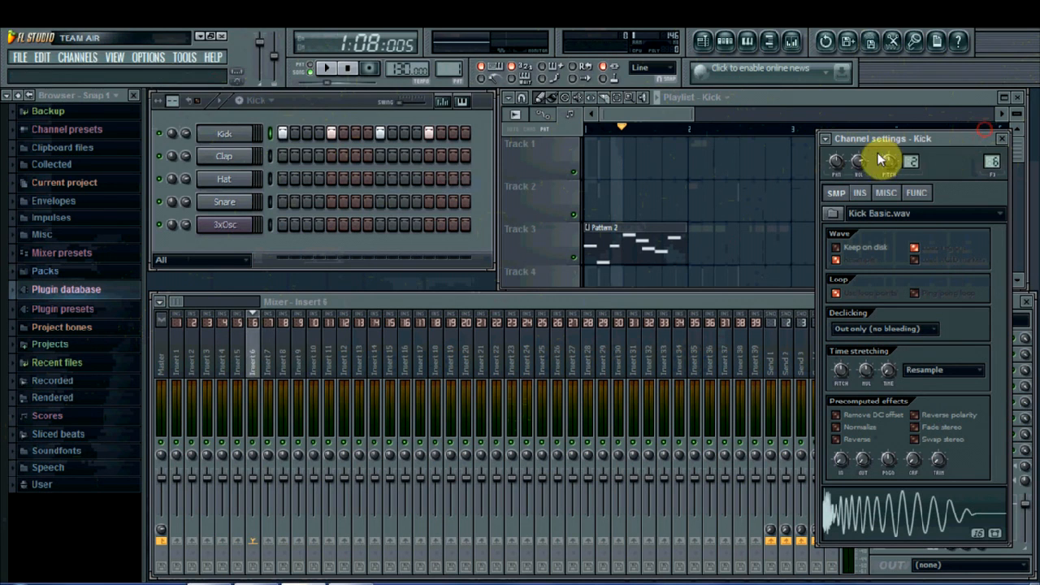
click(823, 141)
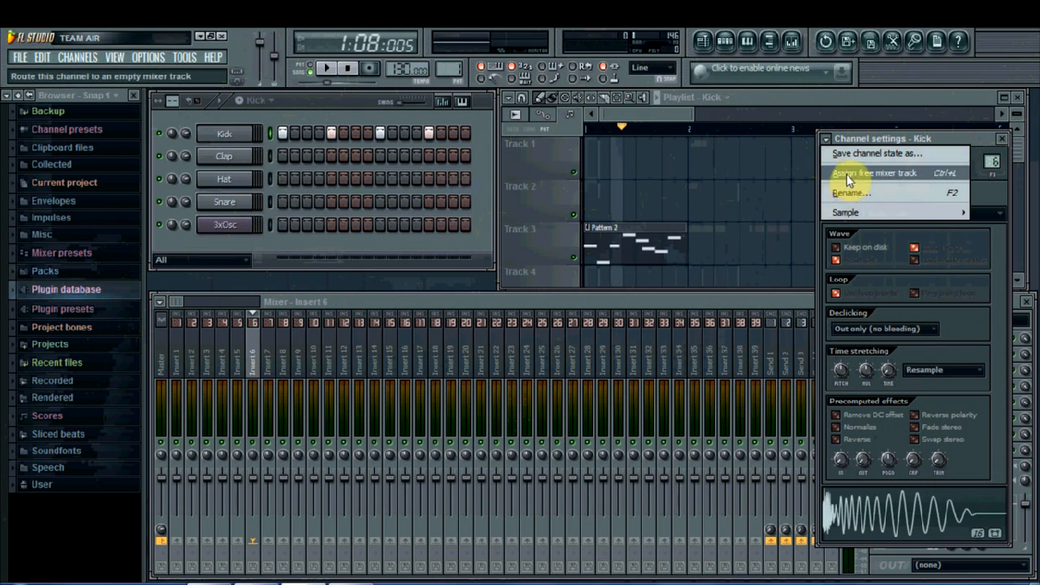
click(847, 177)
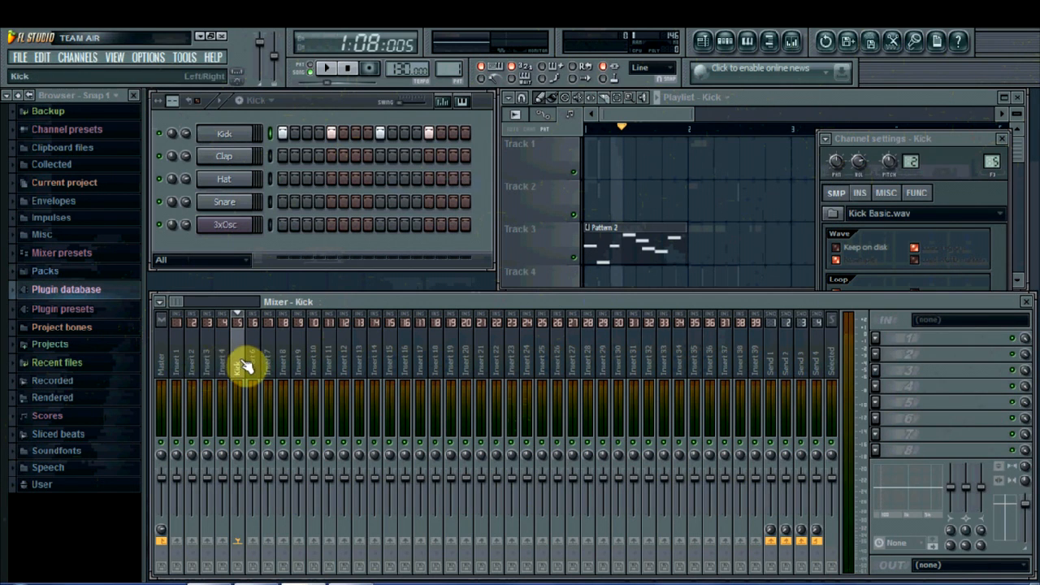
Open the 3xOsc channel's settings and assign the channel to a free mixer track.
click(232, 225)
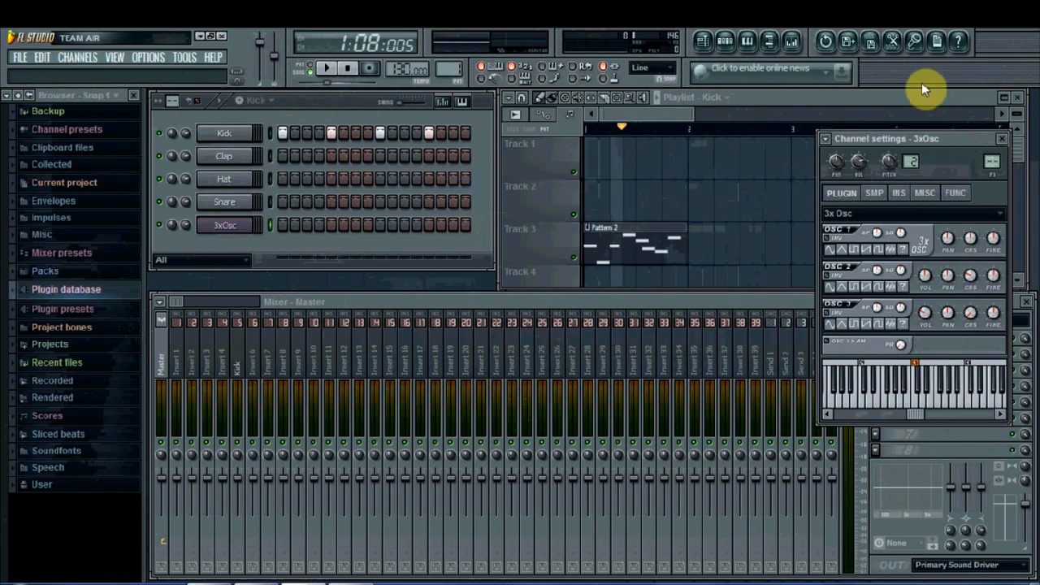
click(826, 143)
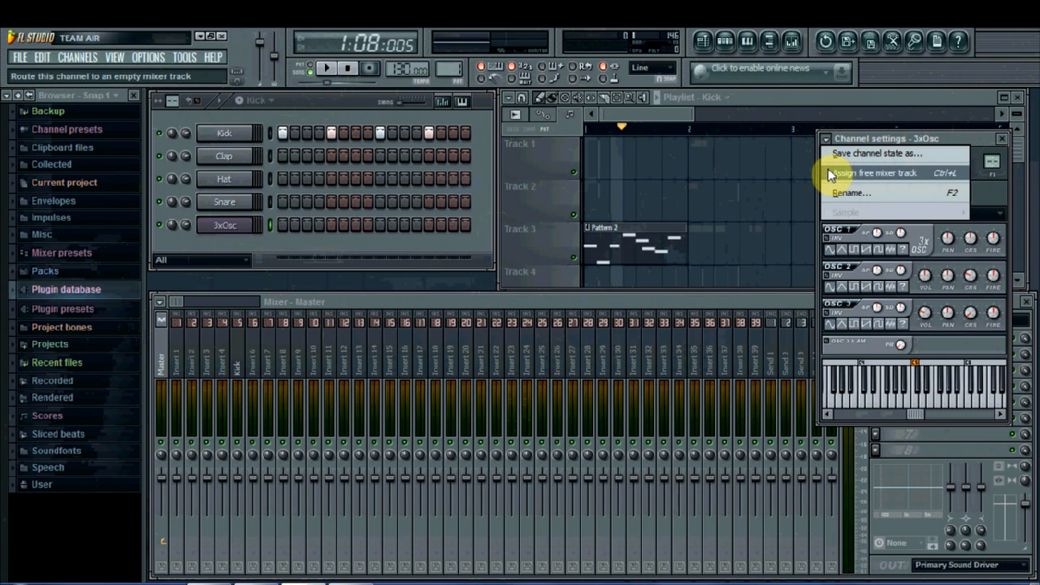
click(829, 173)
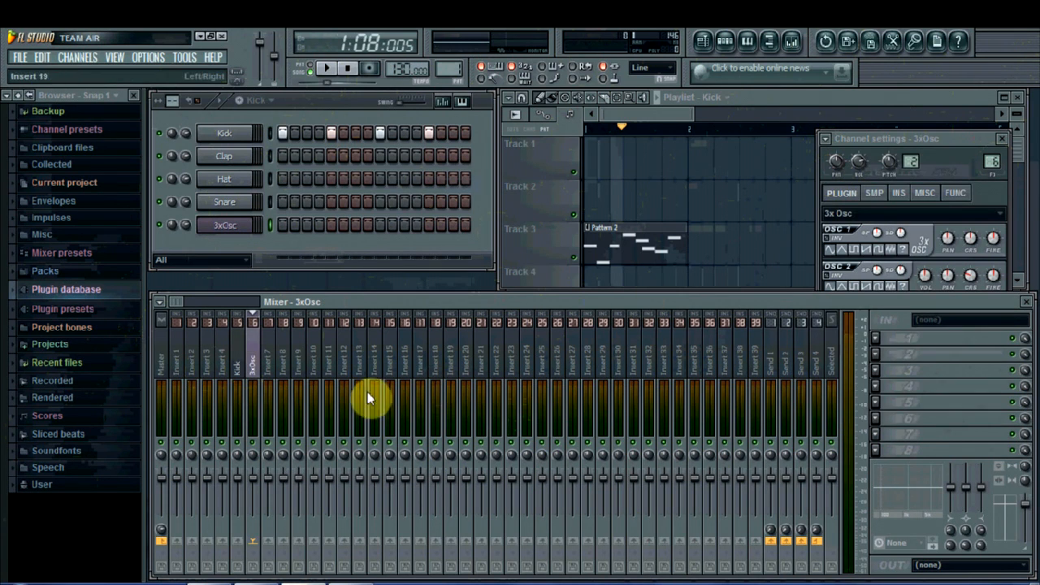
Load Fruity Delay 2 into the first effect slot of the 3xOsc mixer track and play the song from the start.
click(270, 358)
click(255, 358)
click(875, 338)
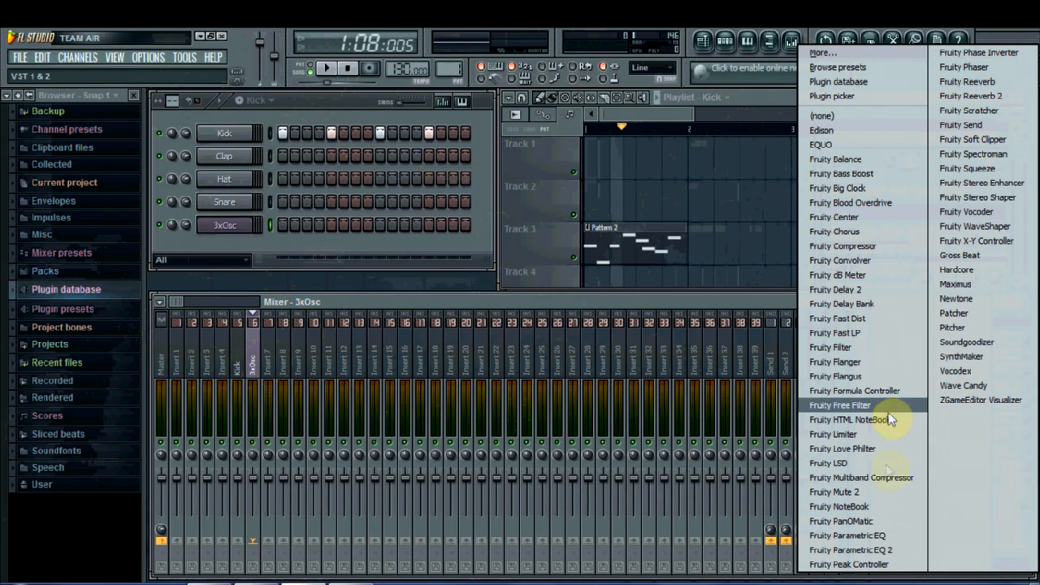
click(853, 292)
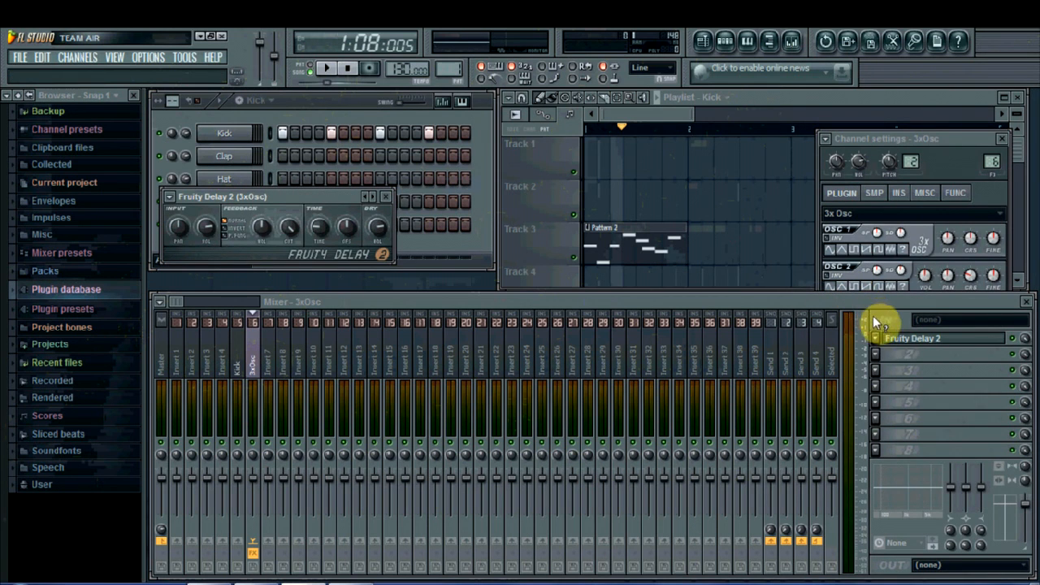
click(391, 202)
drag(622, 129, 573, 134)
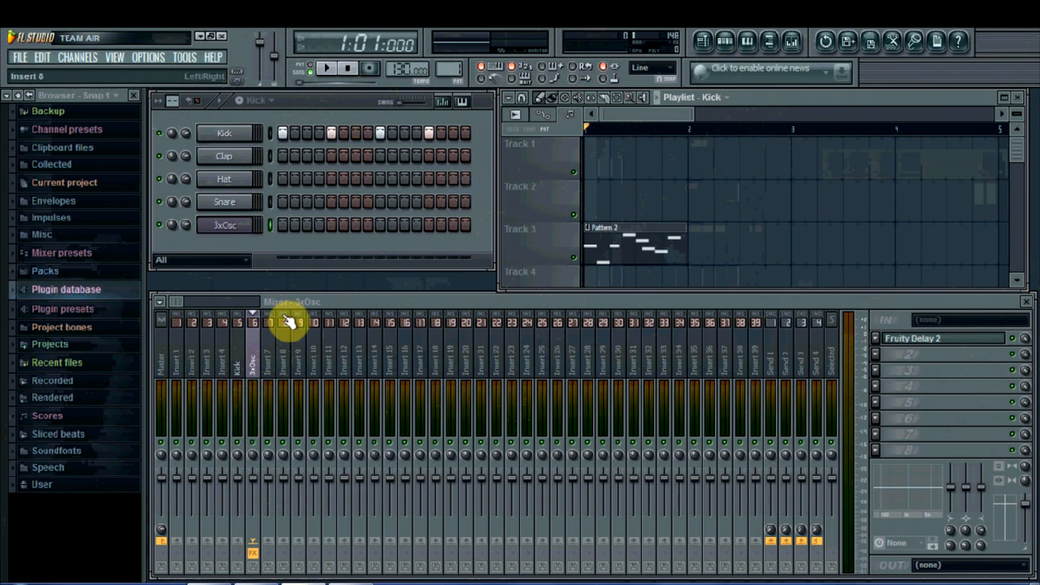
key(space)
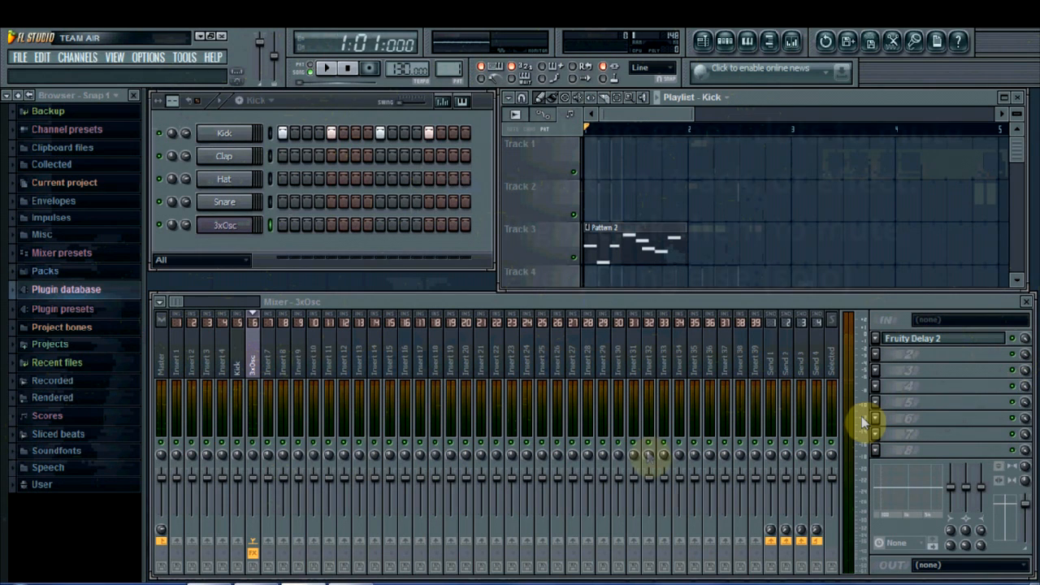
Try the mute switches of the 3xOsc mixer track and the 3xOsc channel, leaving the mixer track unmuted.
click(253, 441)
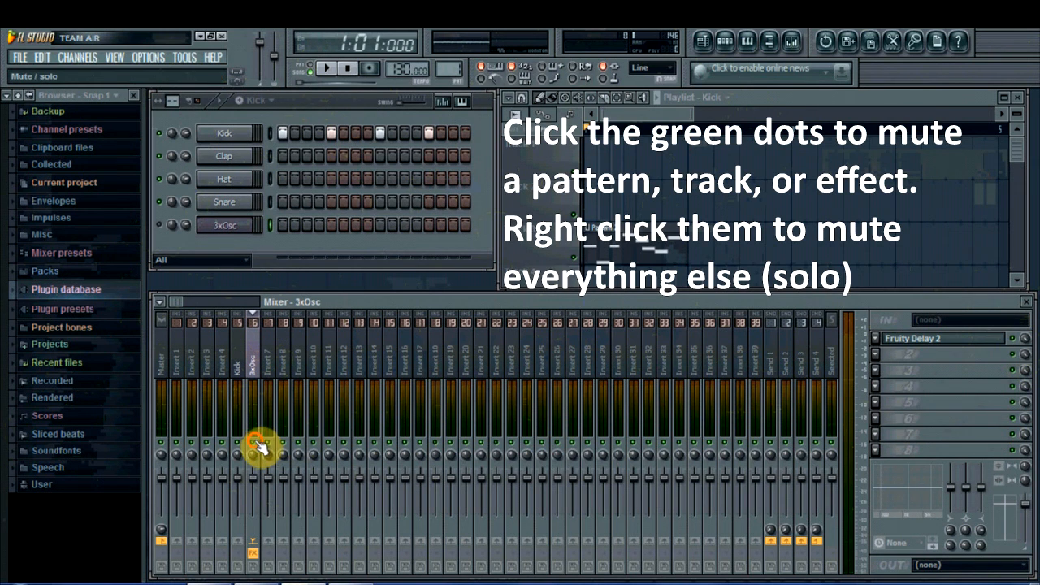
click(164, 227)
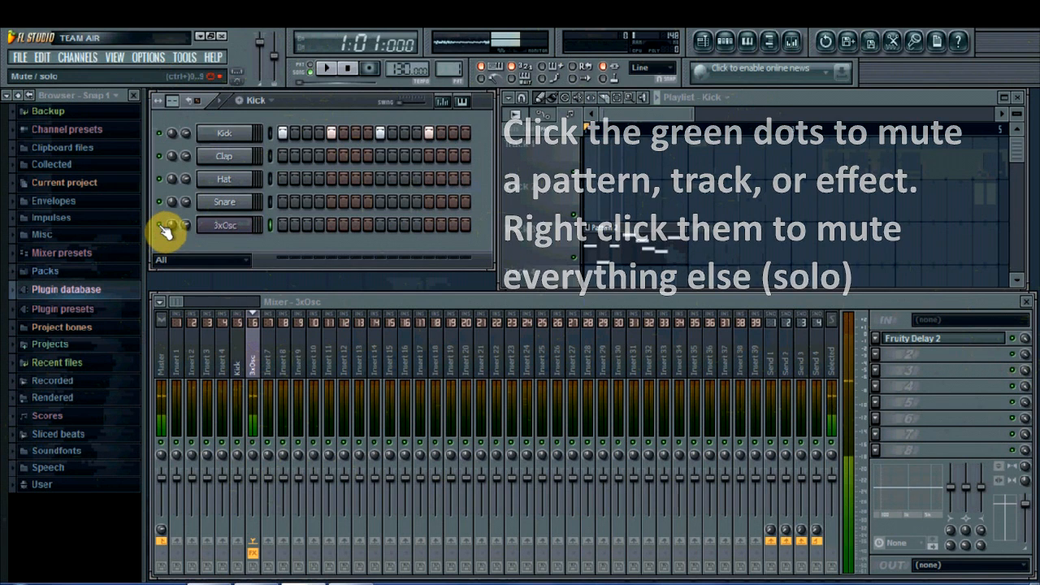
click(254, 452)
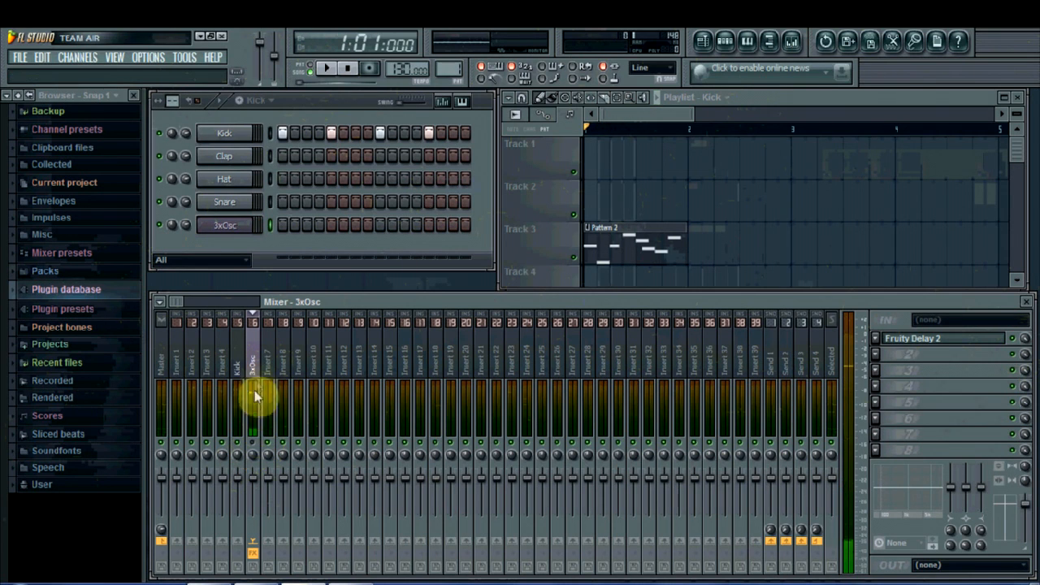
click(252, 441)
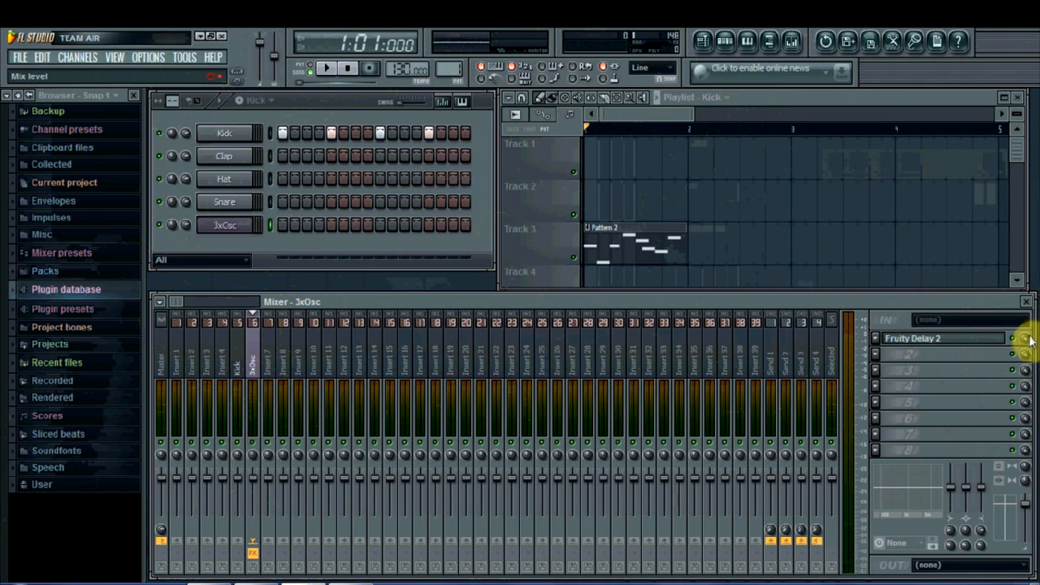
Play the song briefly, toggle the 3xOsc channel's mute, and play the song briefly again.
key(space)
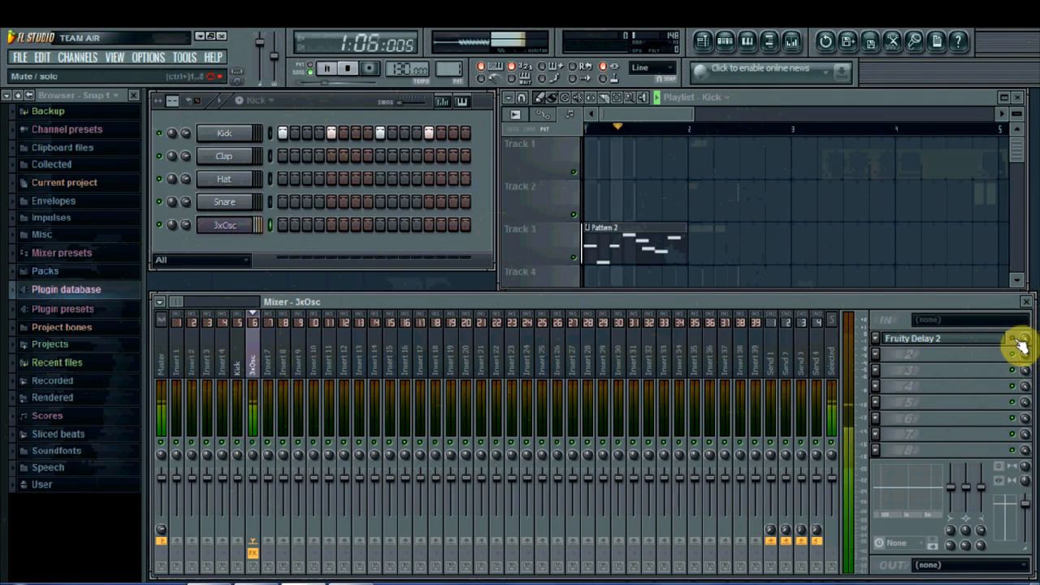
key(space)
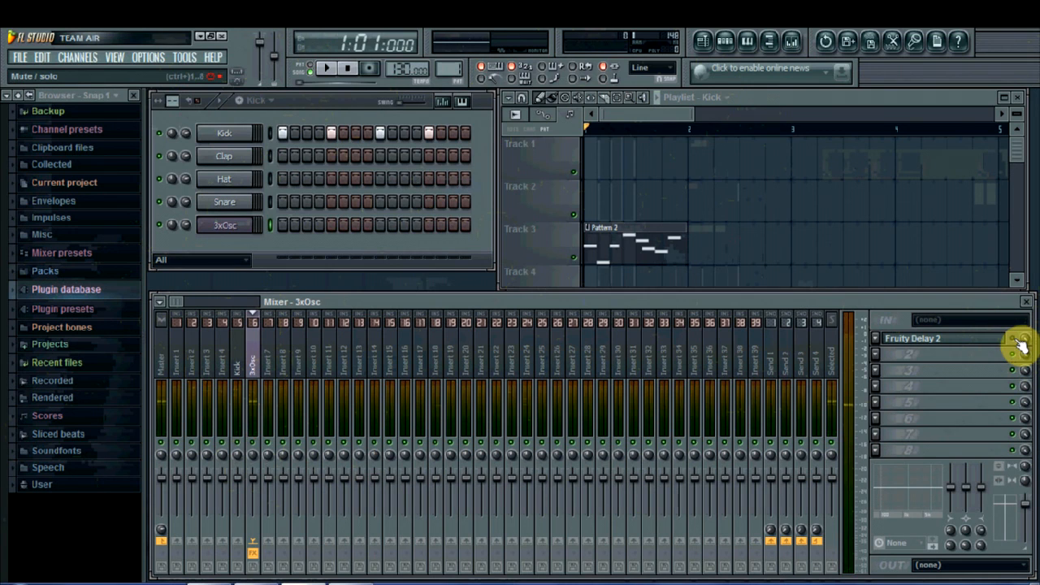
click(160, 226)
key(space)
key(space)
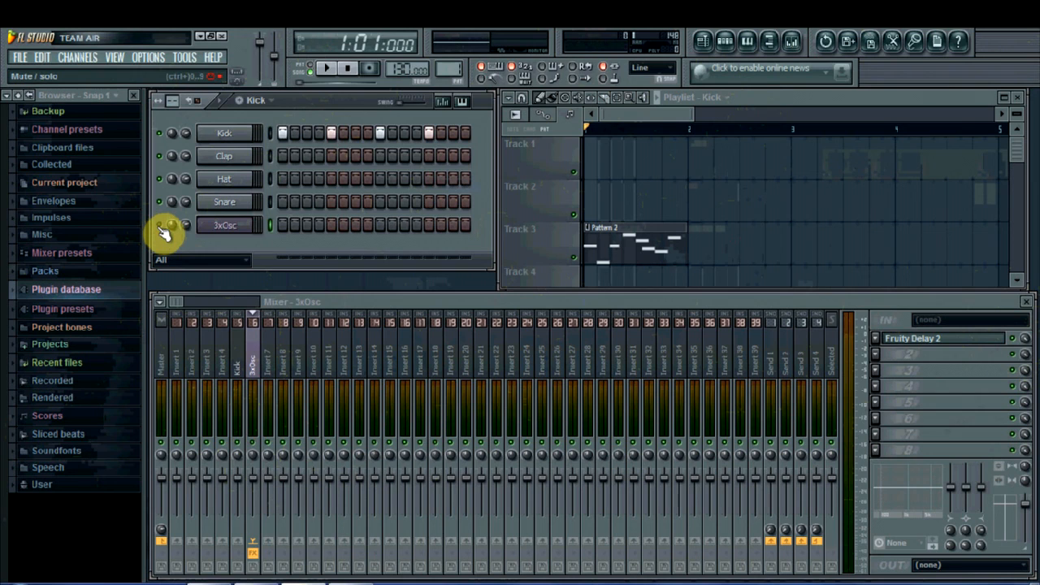